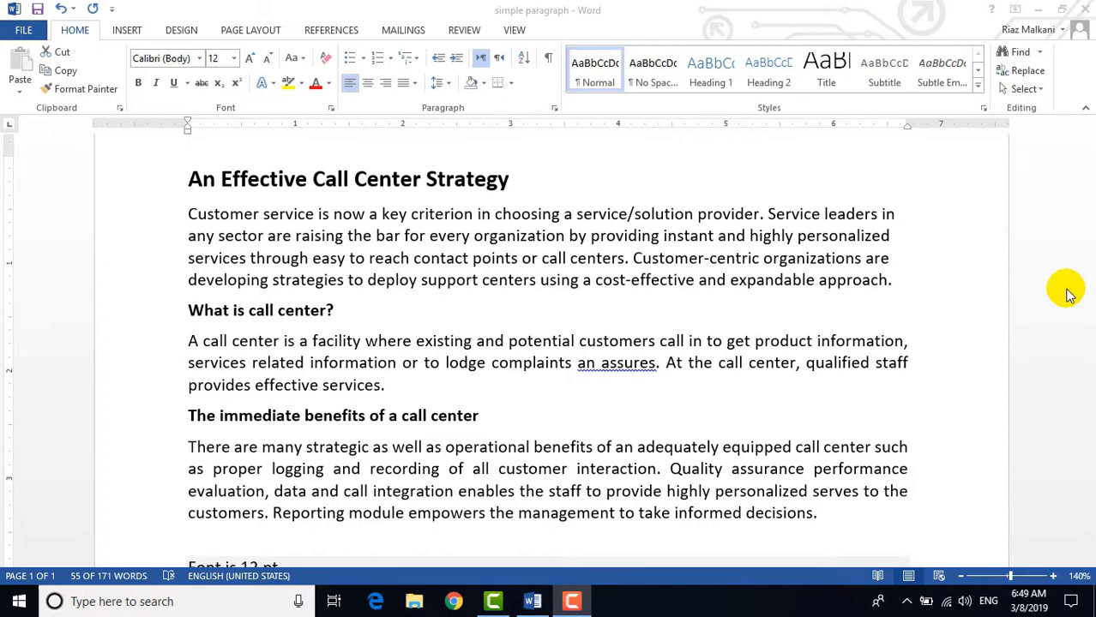
Select the first paragraph and step its indent out to 2 inches.
triple_click(895, 284)
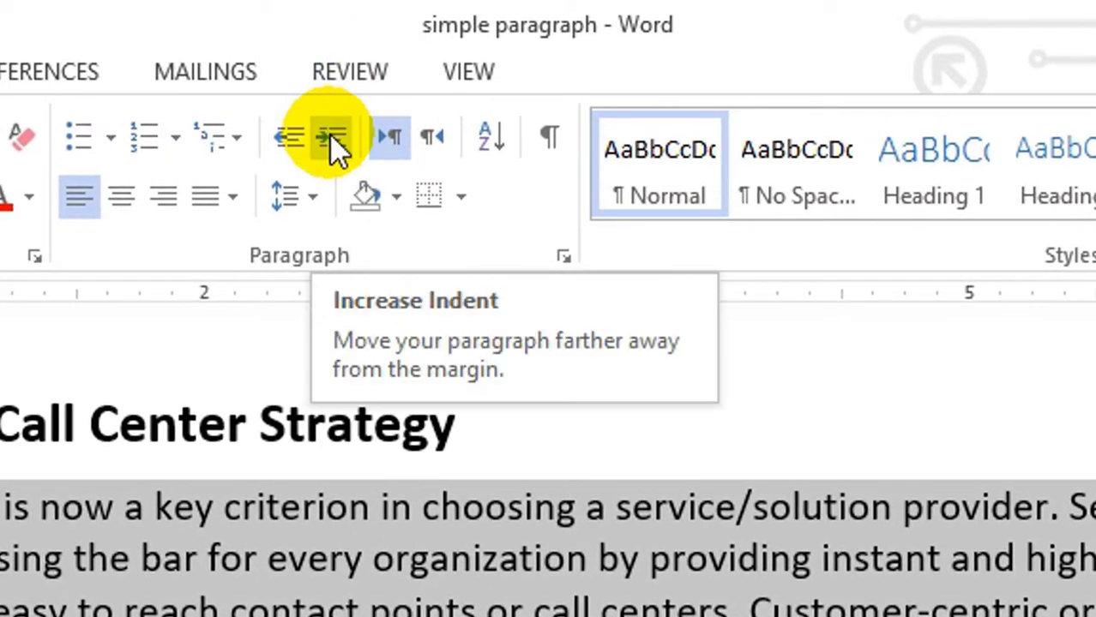
left_click(334, 144)
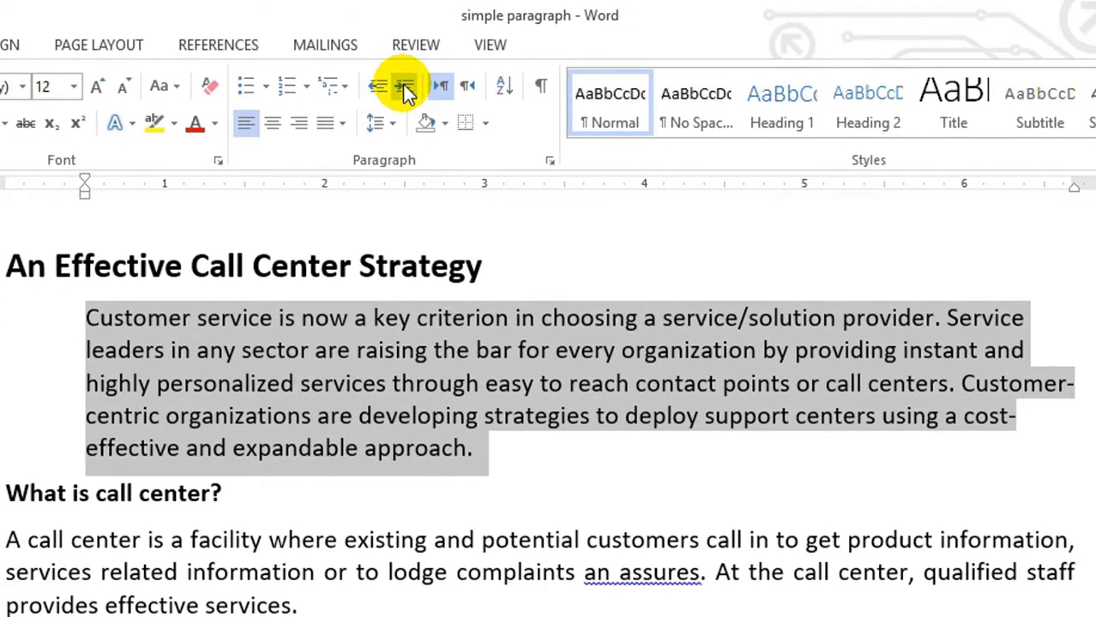
left_click(404, 89)
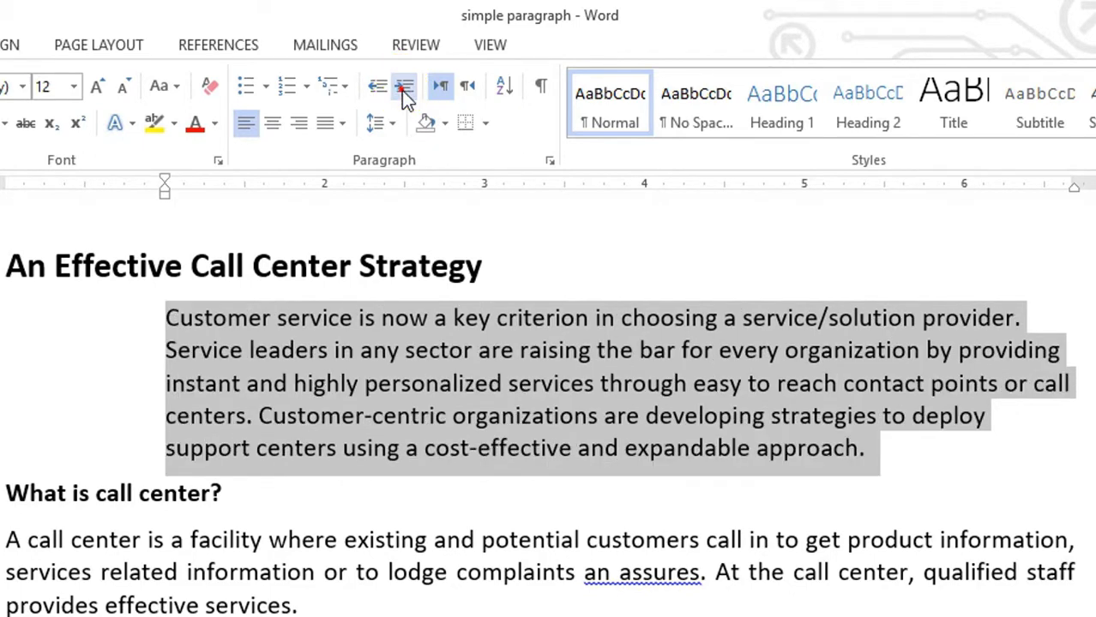
left_click(403, 90)
left_click(404, 89)
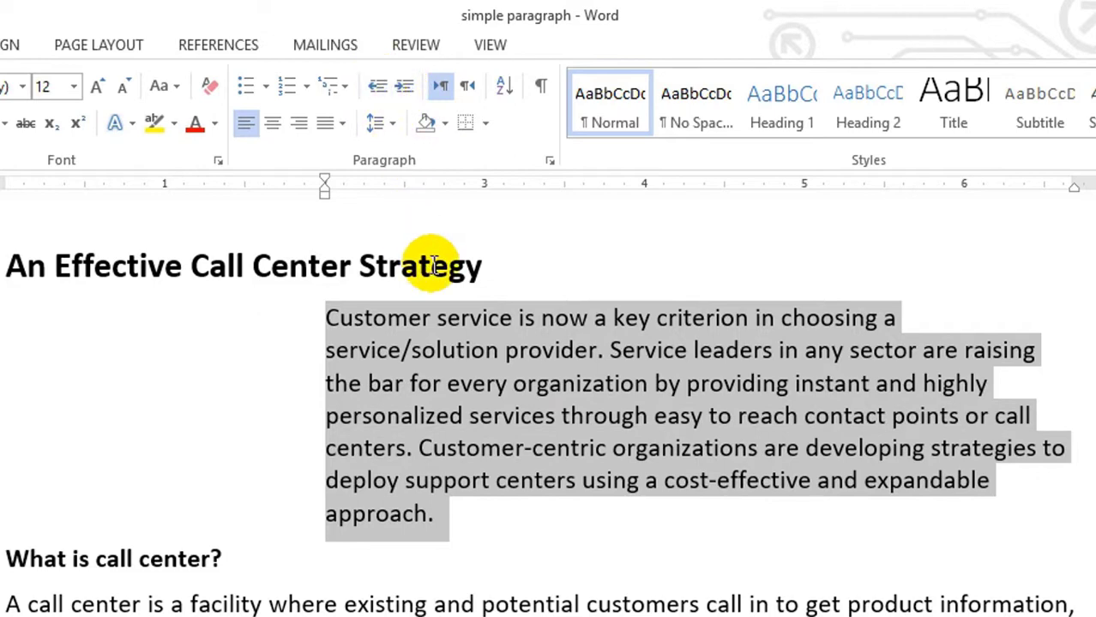
Step the indent back to the margin, out to 1 inch, then back to the margin.
left_click(375, 88)
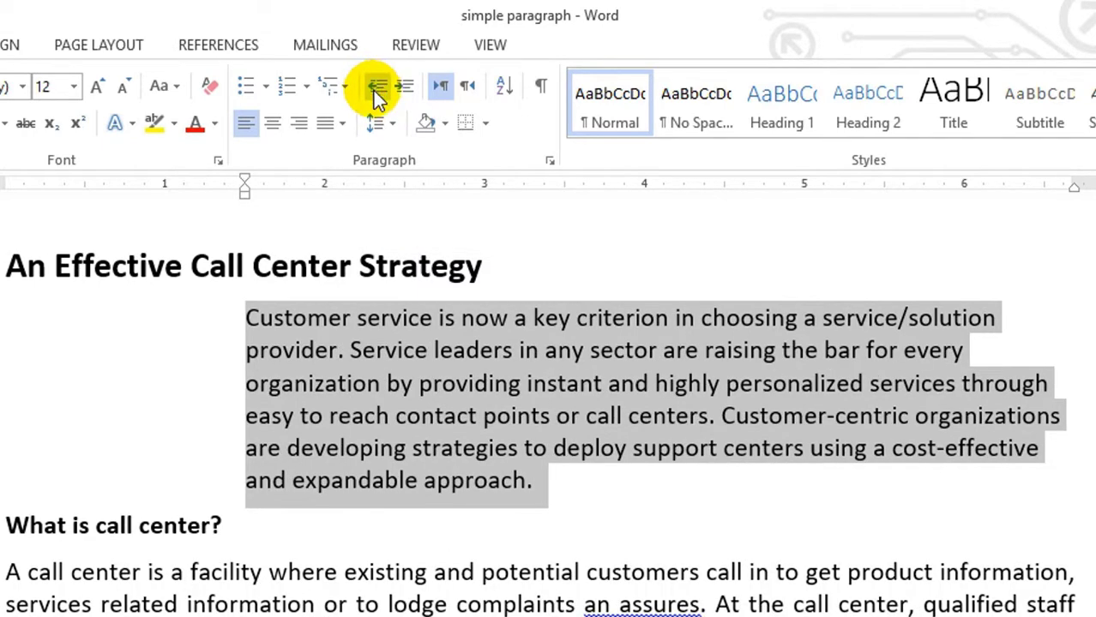
left_click(374, 90)
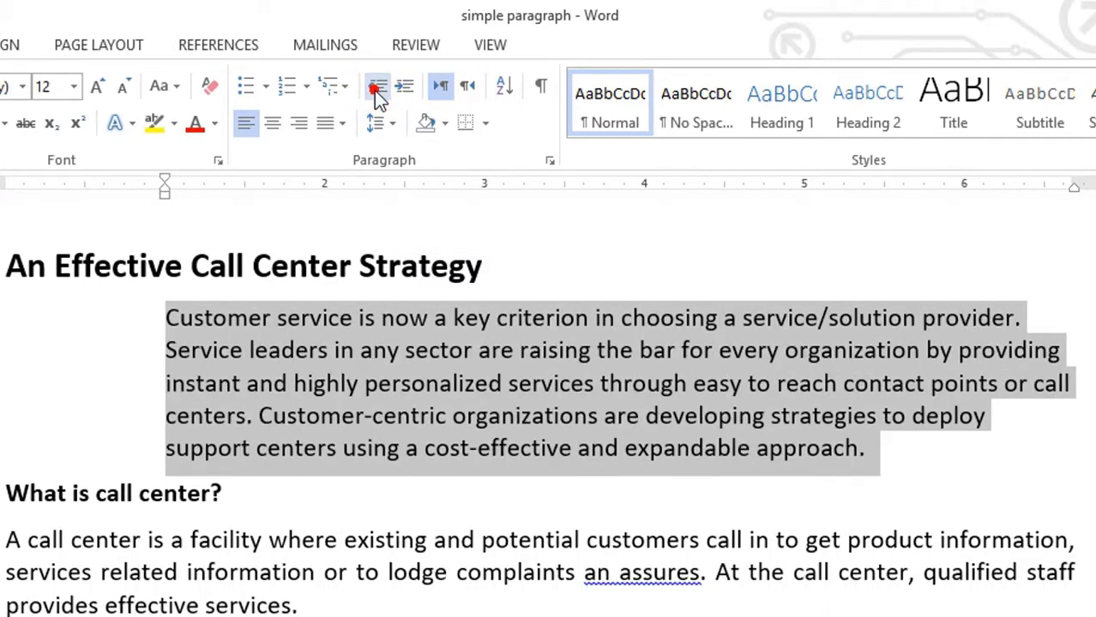
left_click(374, 90)
left_click(414, 86)
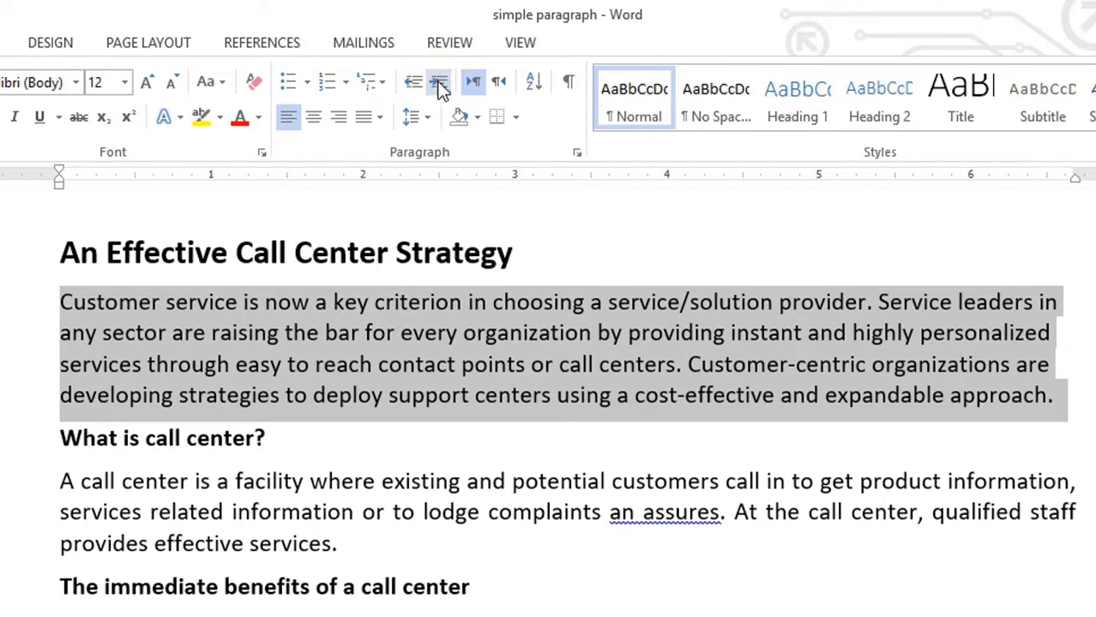
left_click(438, 86)
left_click(438, 86)
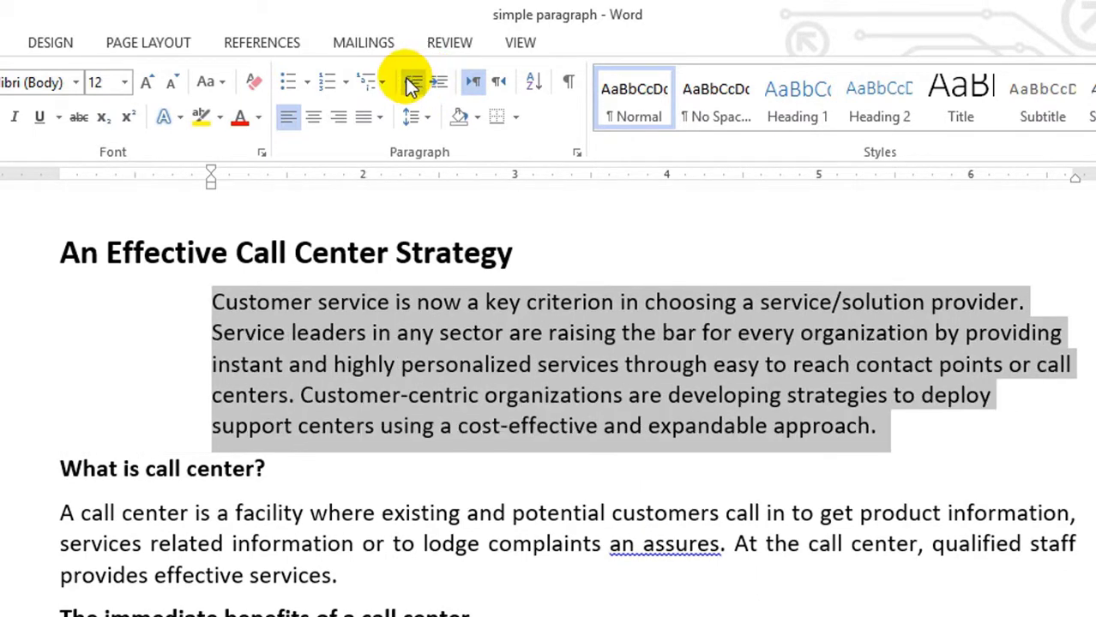
left_click(411, 86)
left_click(412, 85)
left_click(411, 87)
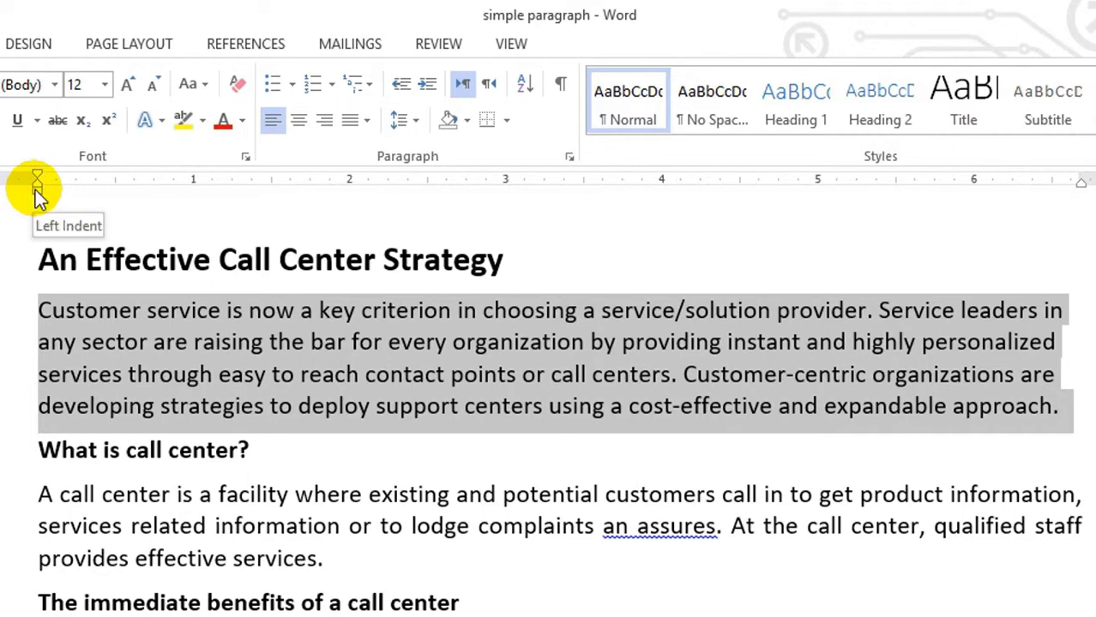
Drag the left indent to about 1 inch, then back to the margin.
left_click_drag(36, 190, 194, 195)
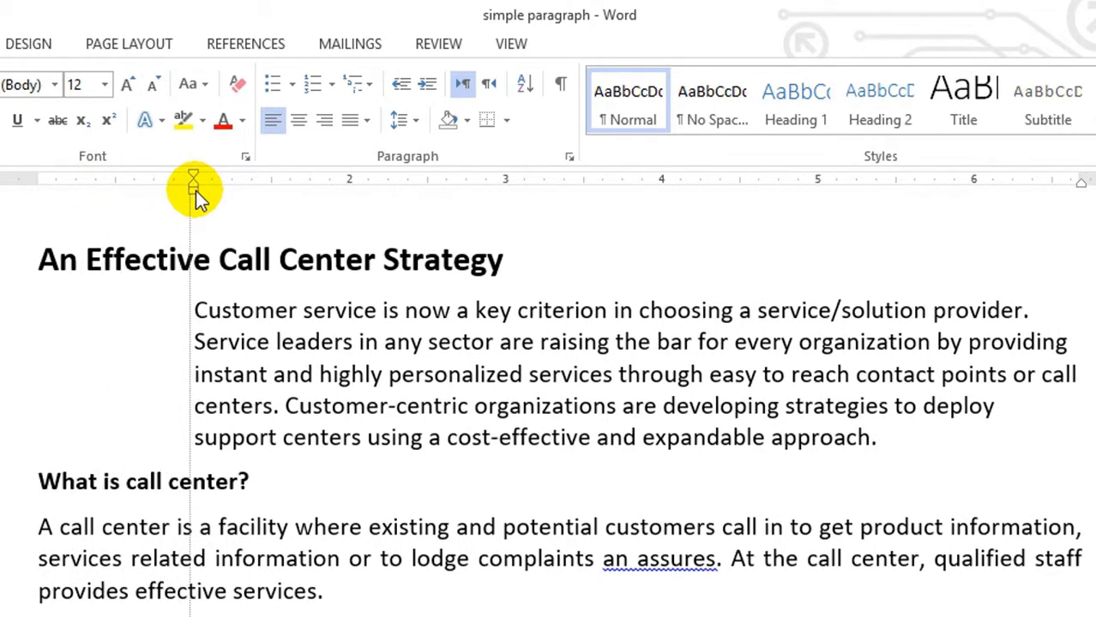
mouse_move(195, 190)
left_mouse_down()
mouse_move(176, 204)
mouse_move(56, 198)
left_mouse_up()
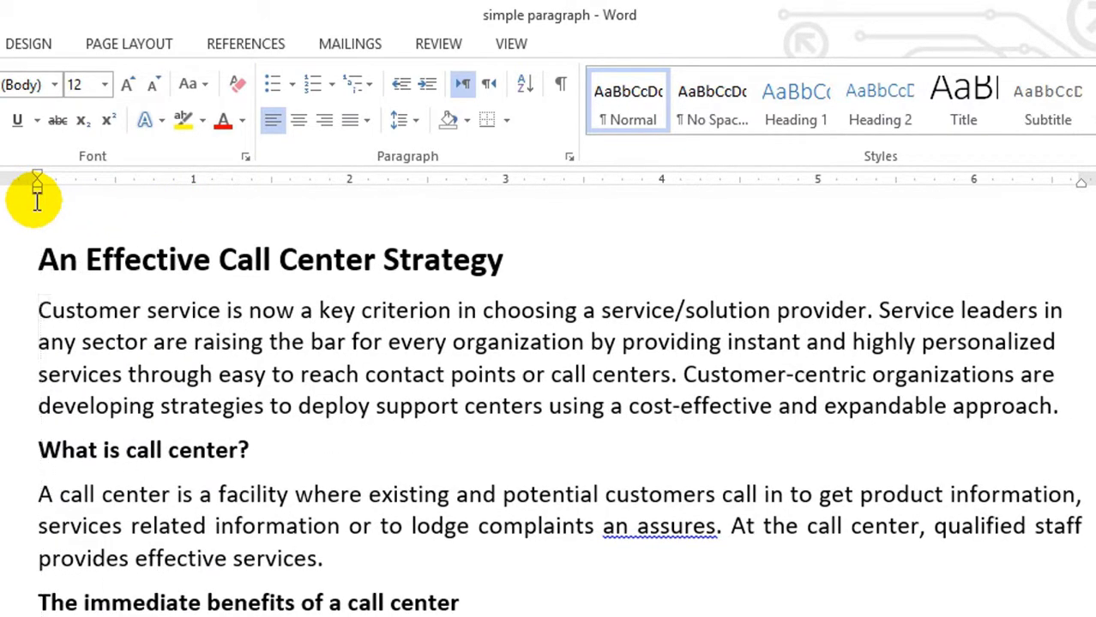
left_click_drag(56, 197, 37, 197)
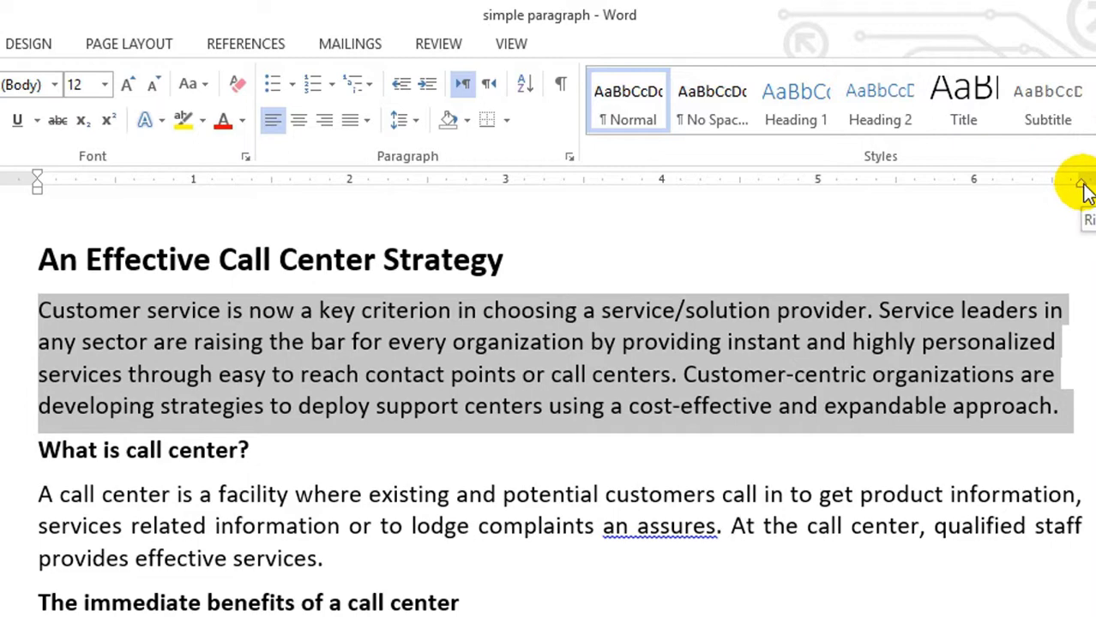
Pull the right indent in to about 6 inches and set the left indent to about 1 inch.
left_click_drag(1083, 185, 833, 210)
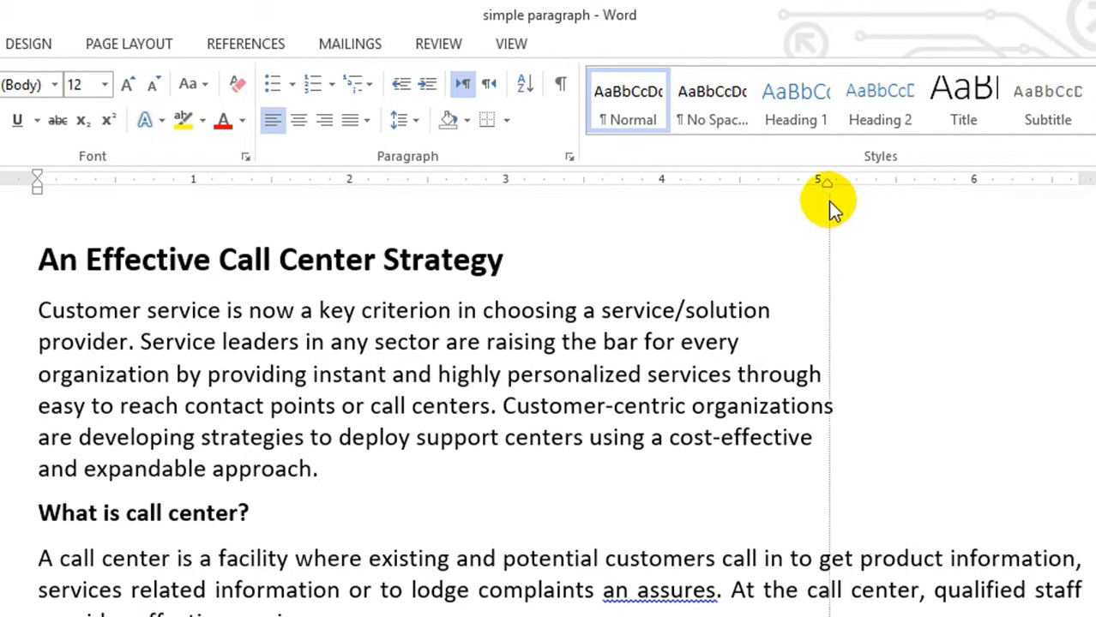
mouse_move(829, 204)
left_mouse_down()
mouse_move(795, 204)
mouse_move(864, 184)
left_mouse_up()
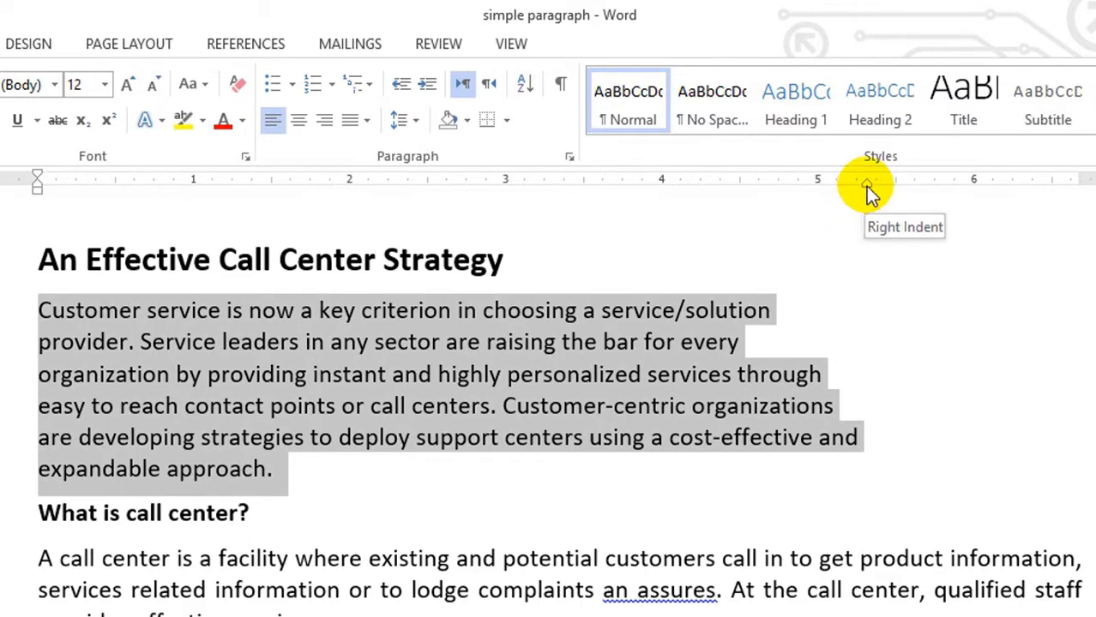
mouse_move(865, 186)
left_mouse_down()
mouse_move(838, 185)
mouse_move(883, 184)
left_mouse_up()
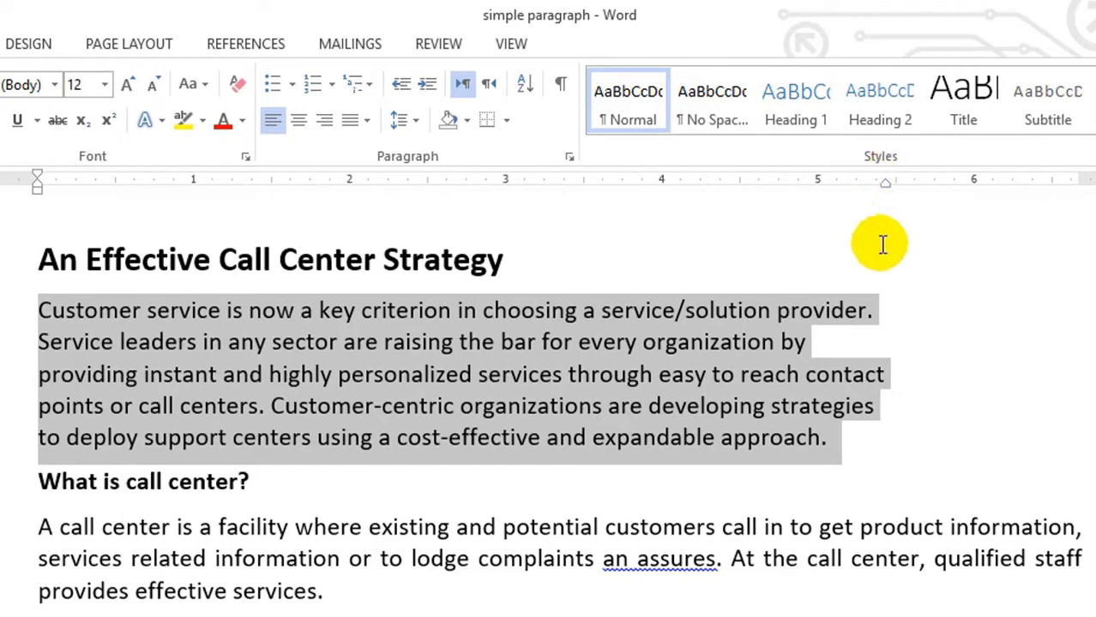
left_click_drag(884, 183, 962, 175)
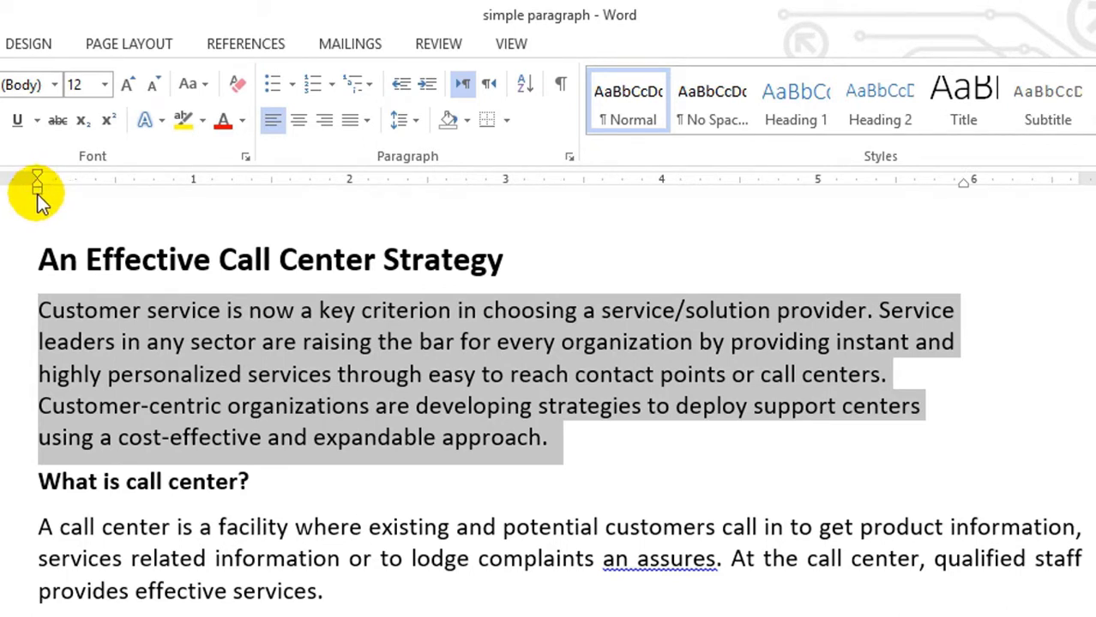
left_click_drag(38, 194, 175, 213)
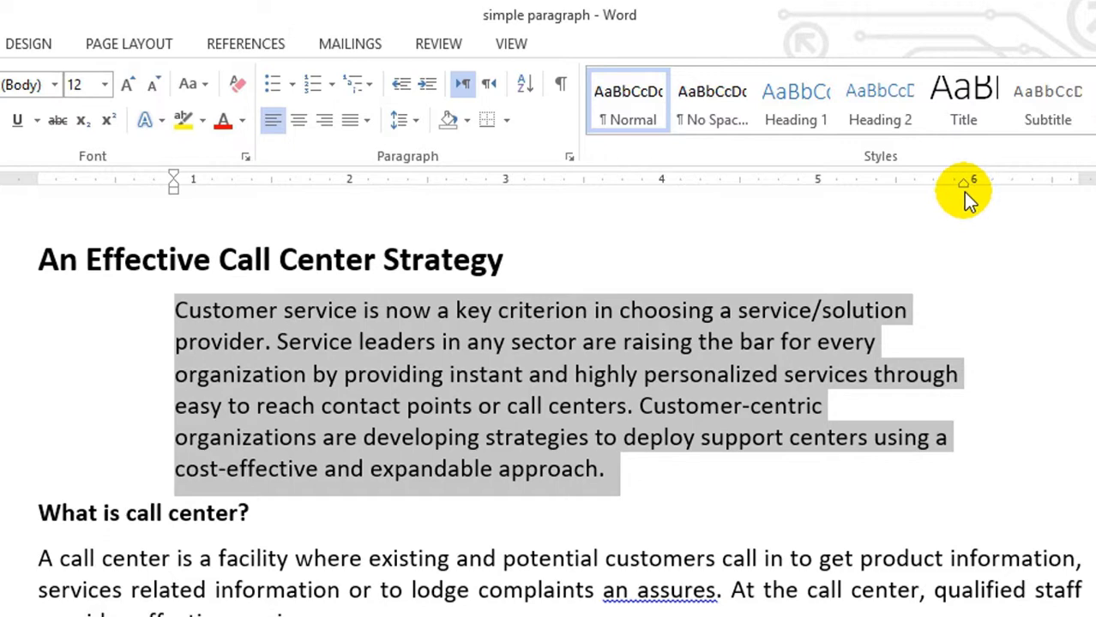
Justify the paragraph with Justify Low and nudge its right and left indents slightly inward.
left_click(365, 121)
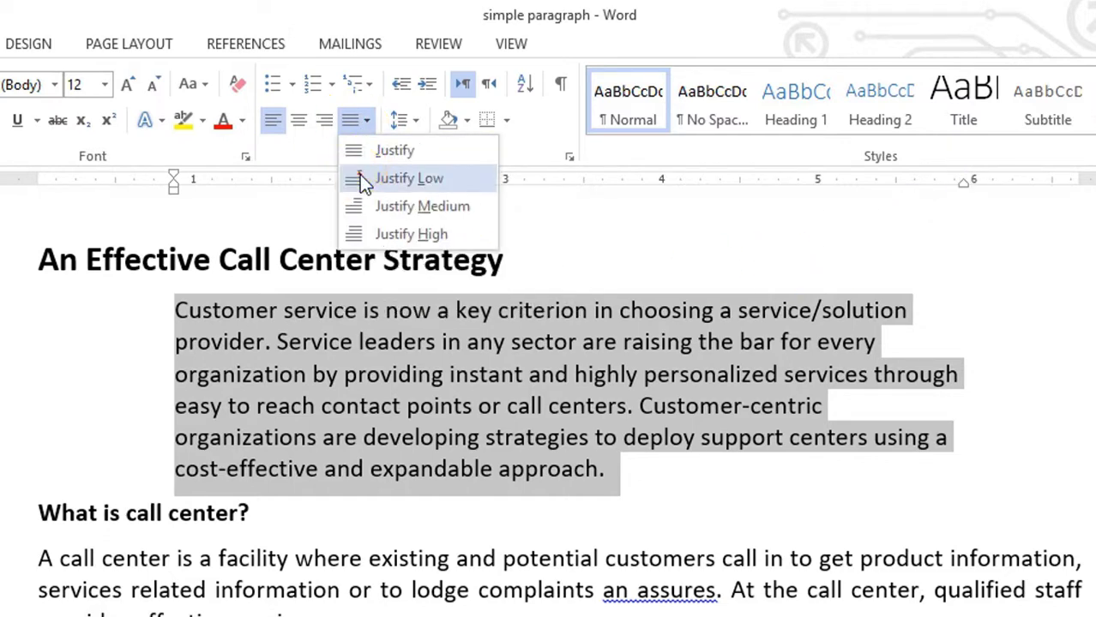
left_click(360, 174)
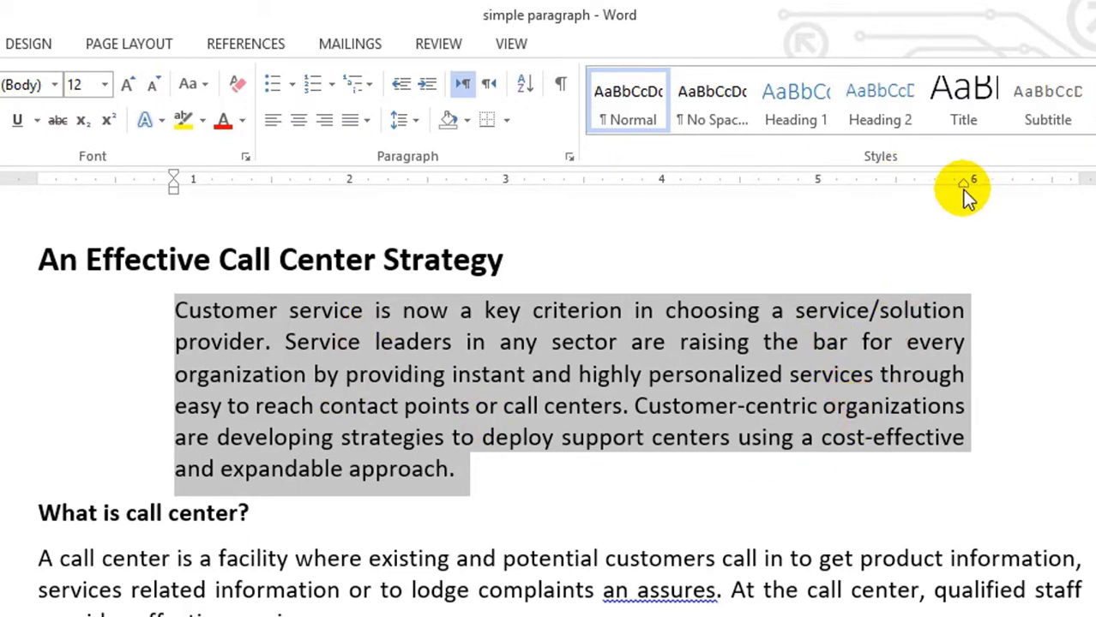
left_click_drag(961, 186, 877, 190)
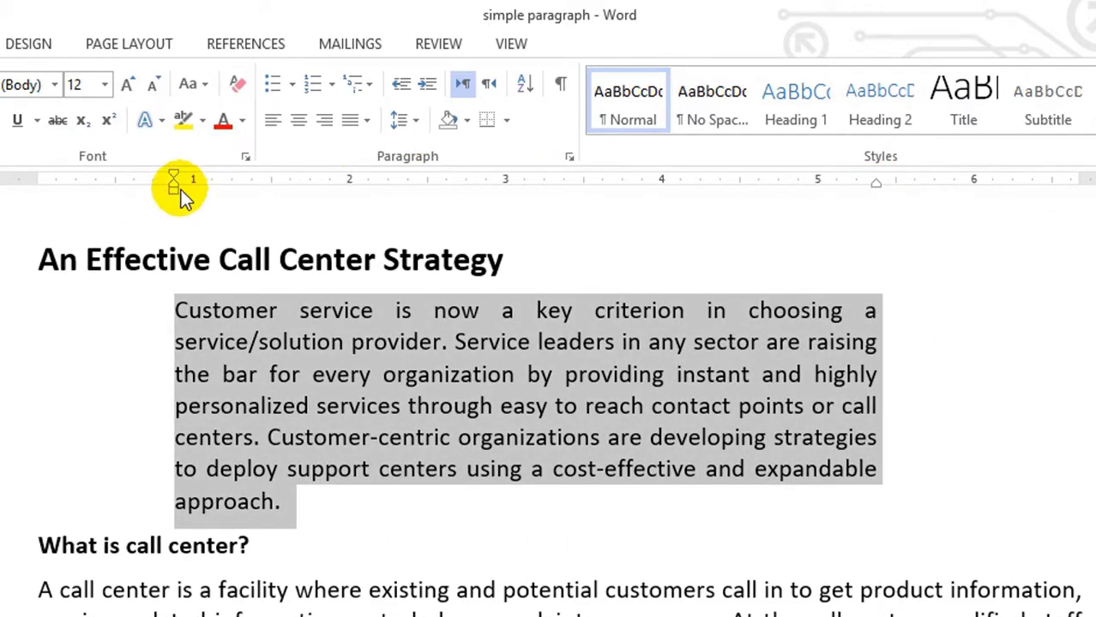
left_click_drag(180, 190, 212, 199)
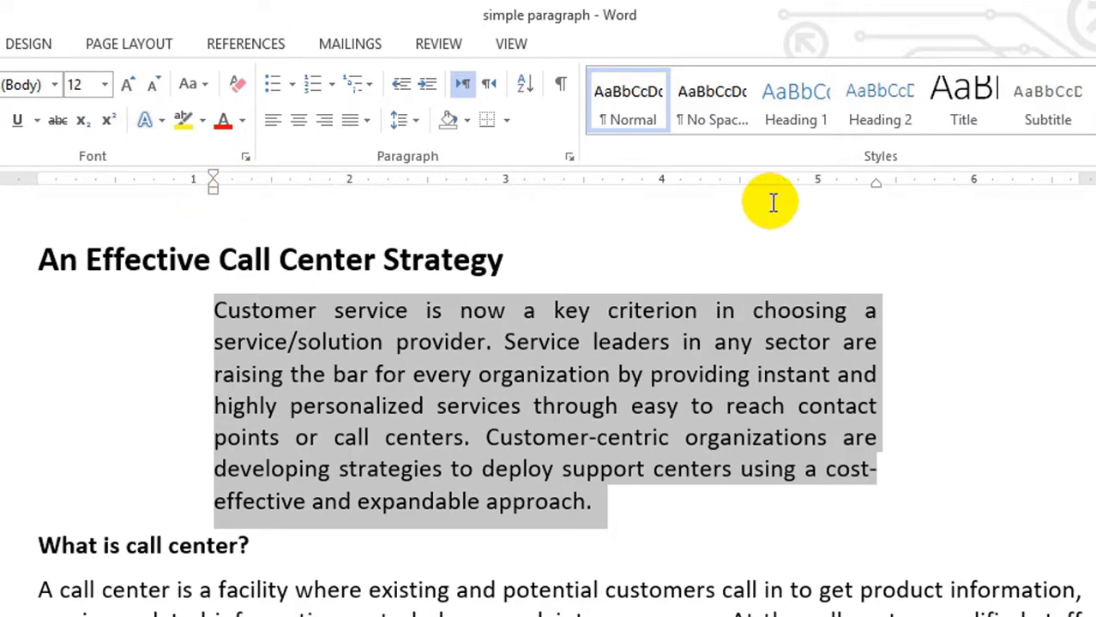
Return both the right and left indents to the page margins.
left_click_drag(877, 183, 1080, 183)
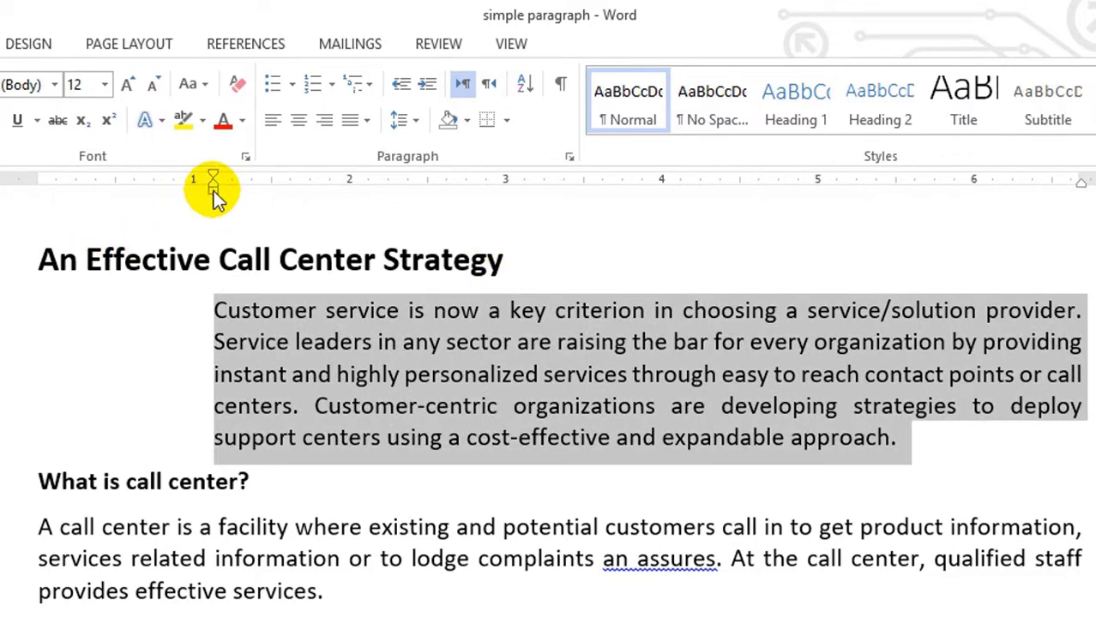
mouse_move(214, 192)
left_mouse_down()
mouse_move(16, 199)
mouse_move(36, 197)
left_mouse_up()
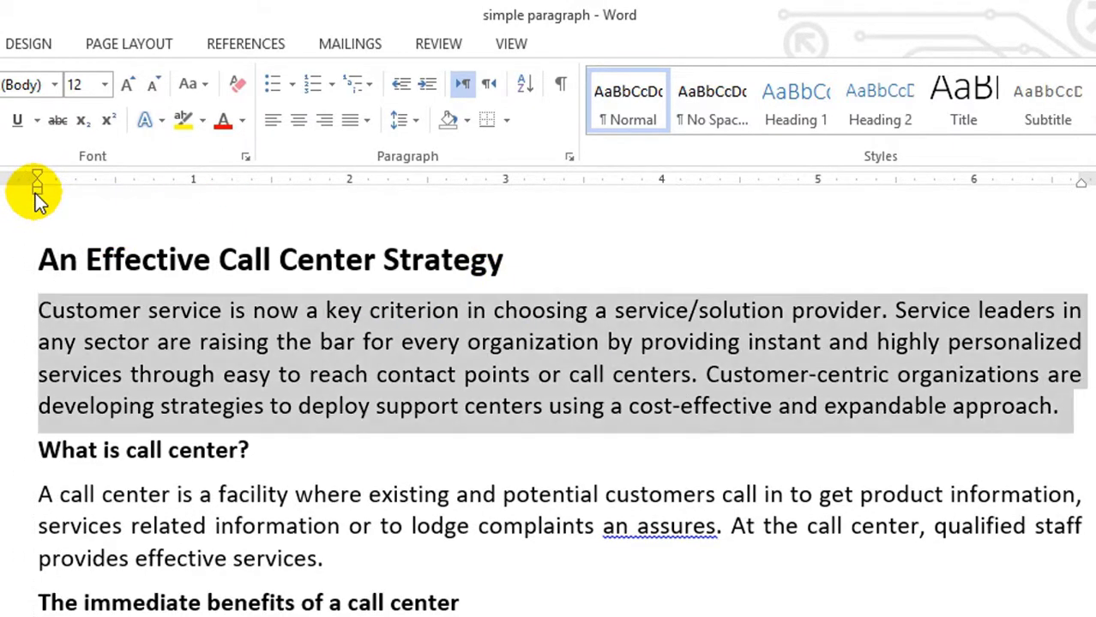
left_click(37, 197)
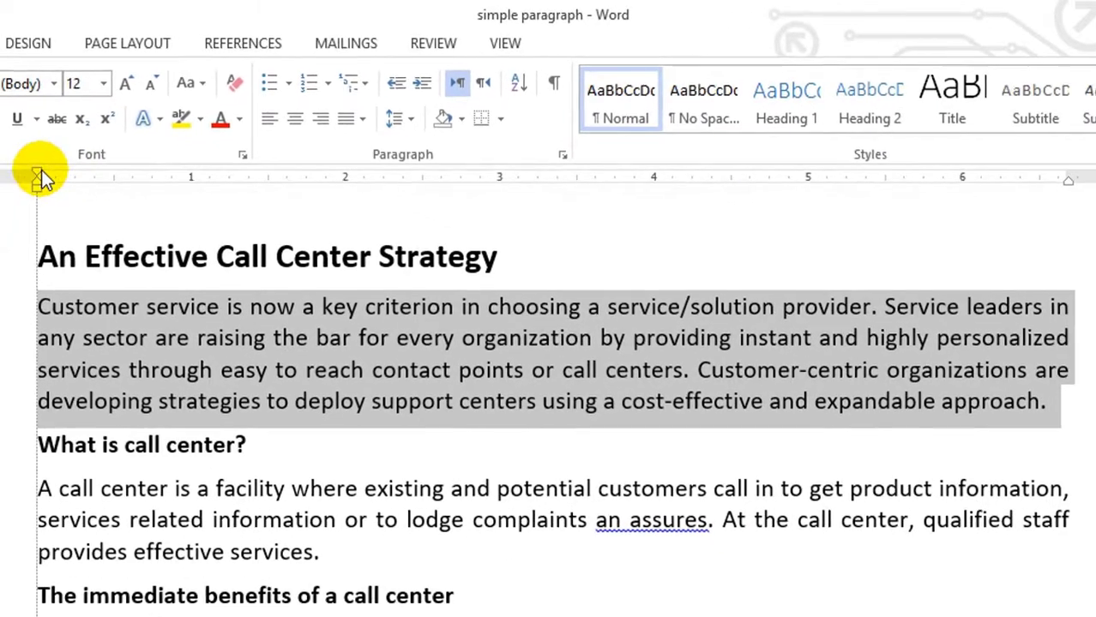
Set the first-line indent to about 1 inch, after trying a 0.4-inch left indent and reverting it.
left_click_drag(42, 172, 165, 182)
triple_click(463, 457)
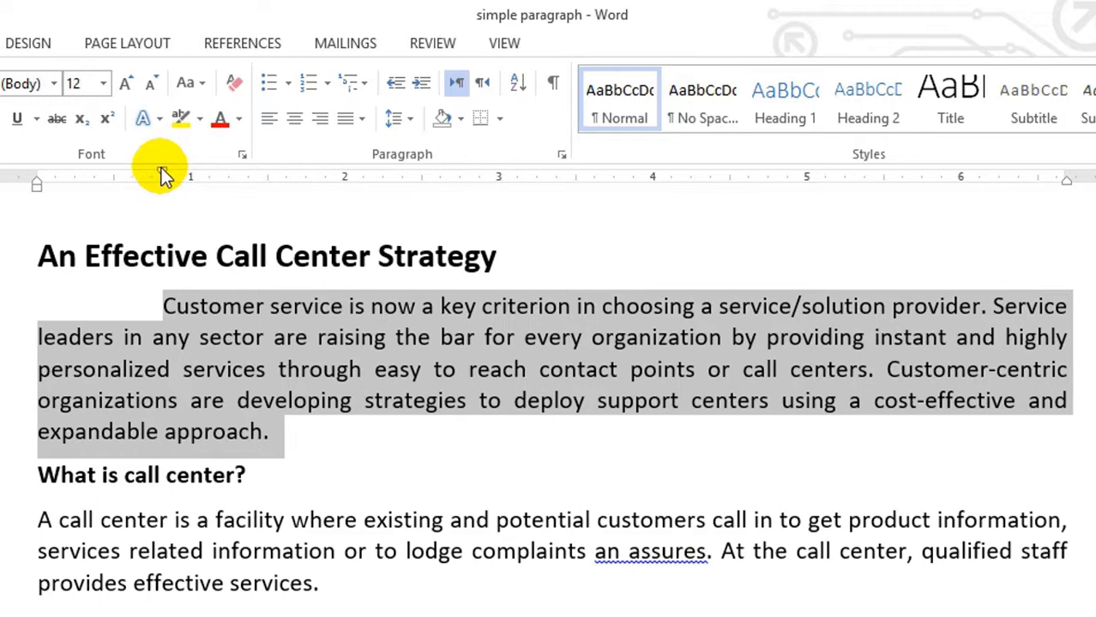
left_click_drag(165, 175, 190, 177)
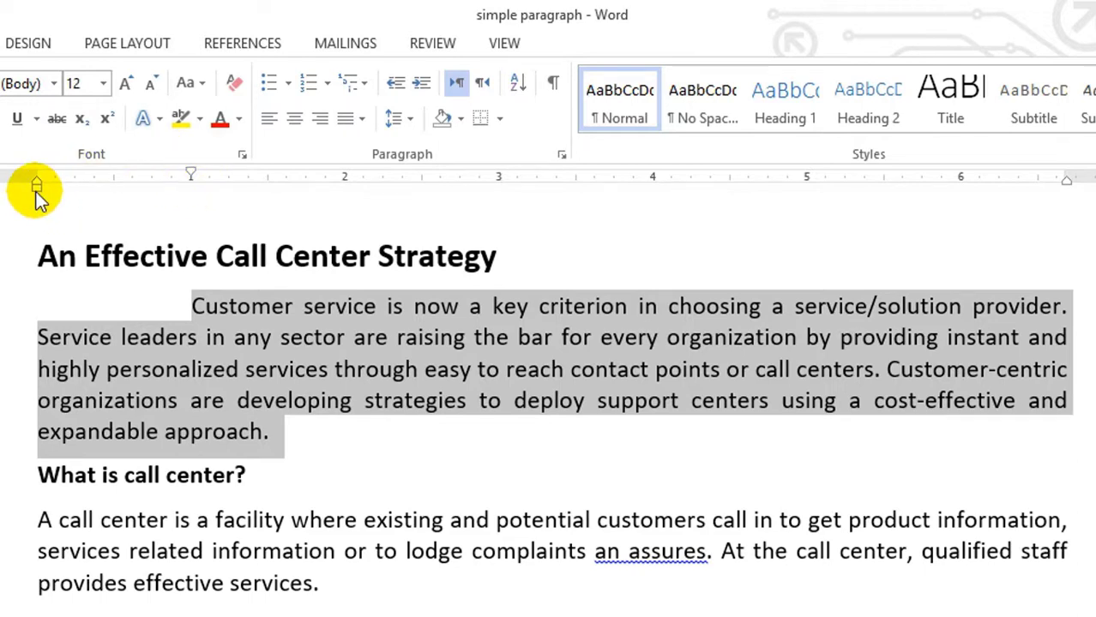
mouse_move(36, 187)
left_mouse_down()
mouse_move(233, 202)
mouse_move(83, 200)
left_mouse_up()
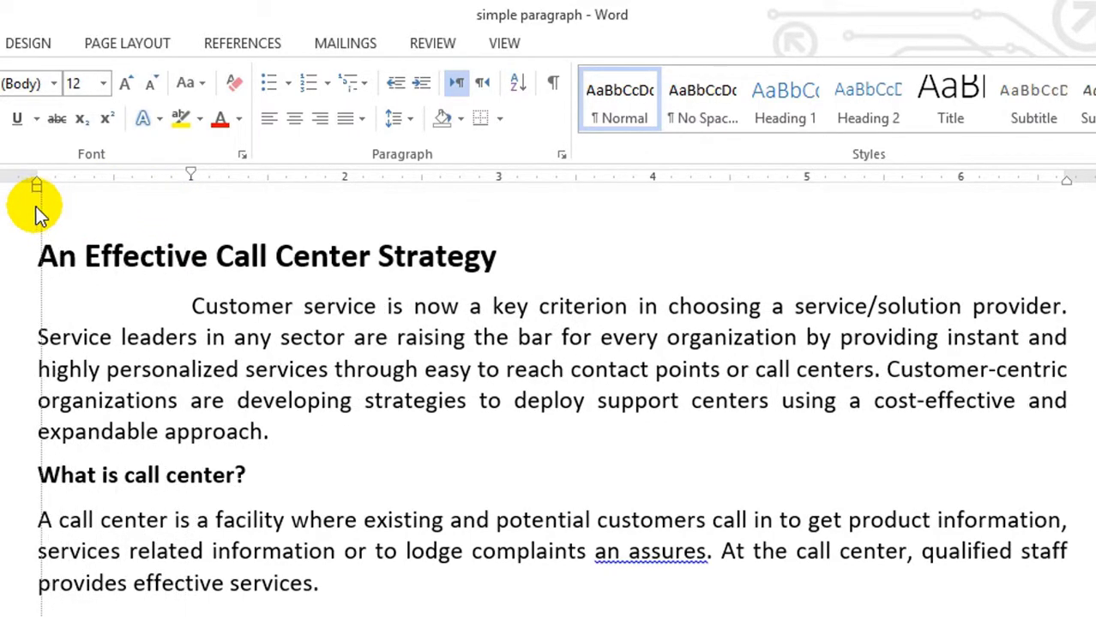
left_click_drag(83, 200, 37, 207)
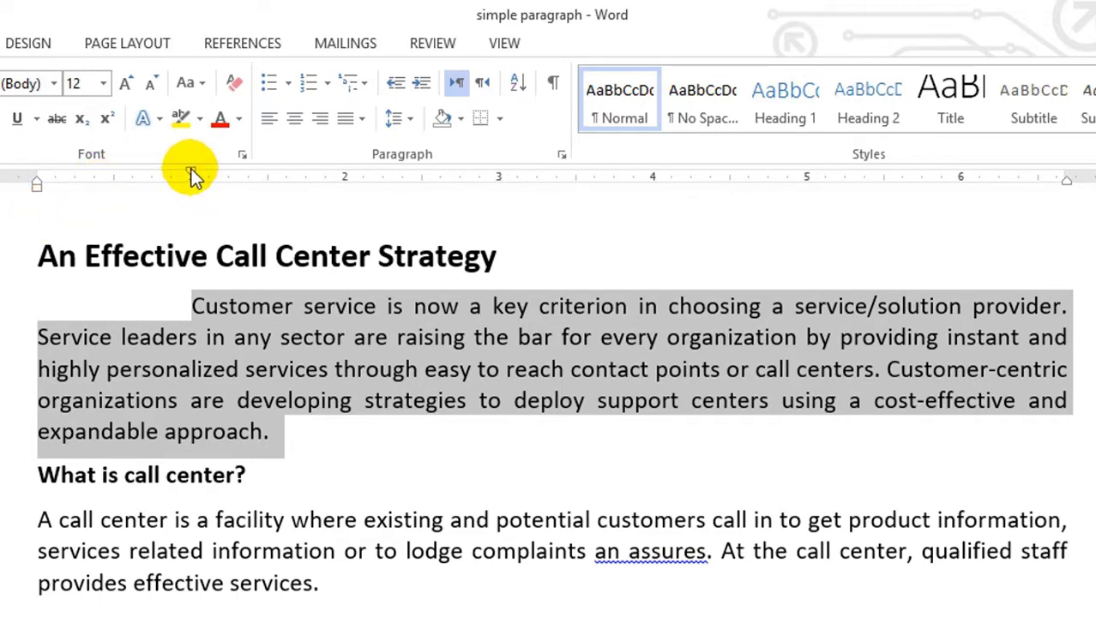
left_click_drag(191, 168, 38, 194)
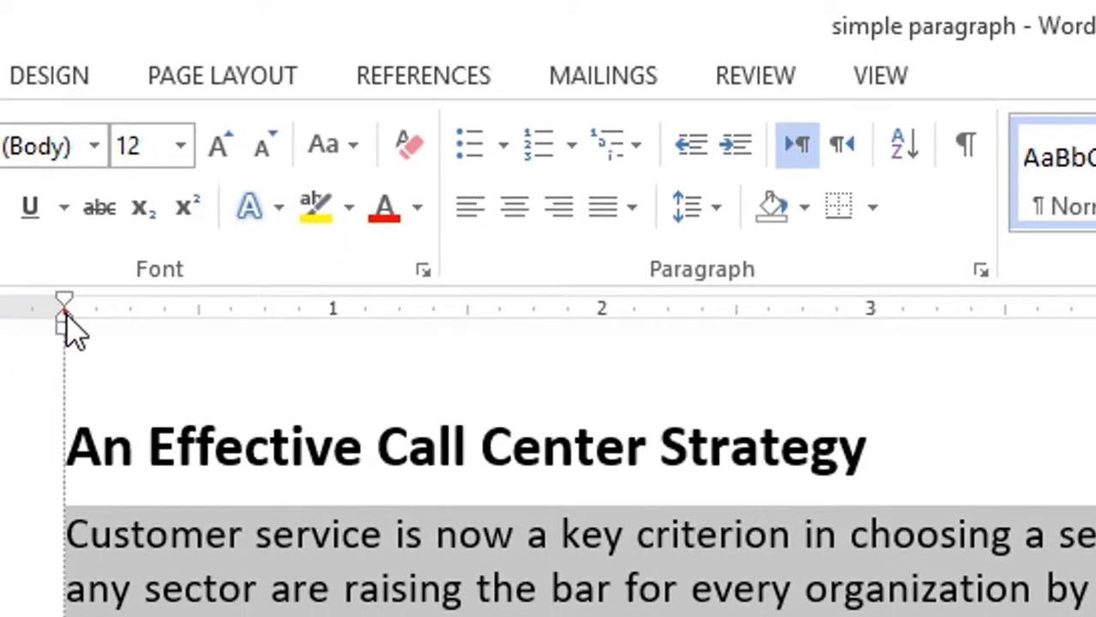
Try hanging and whole-paragraph indents, then move every line back flush to the left margin.
mouse_move(39, 191)
left_mouse_down()
mouse_move(175, 171)
mouse_move(187, 178)
mouse_move(96, 197)
mouse_move(197, 188)
left_mouse_up()
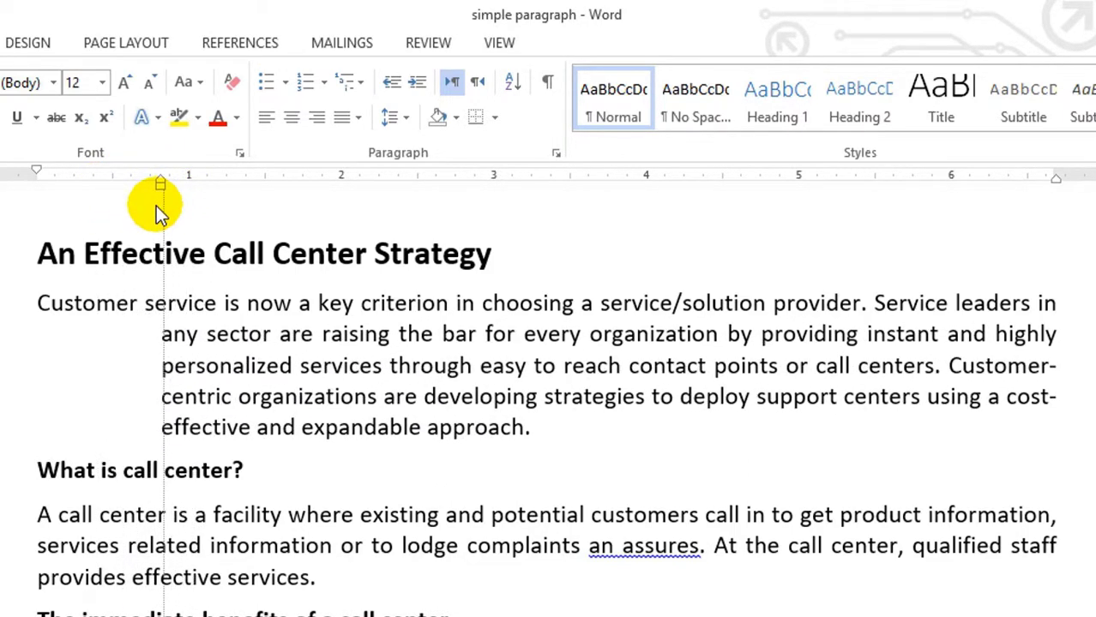
left_click_drag(201, 193, 157, 206)
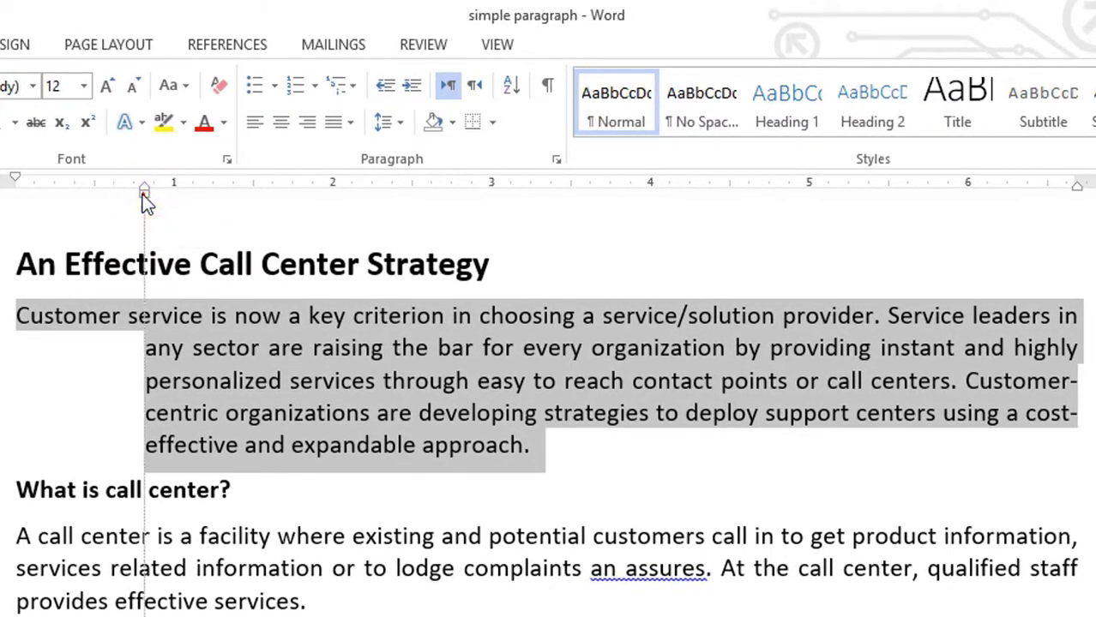
mouse_move(144, 195)
left_mouse_down()
mouse_move(234, 206)
mouse_move(293, 235)
left_mouse_up()
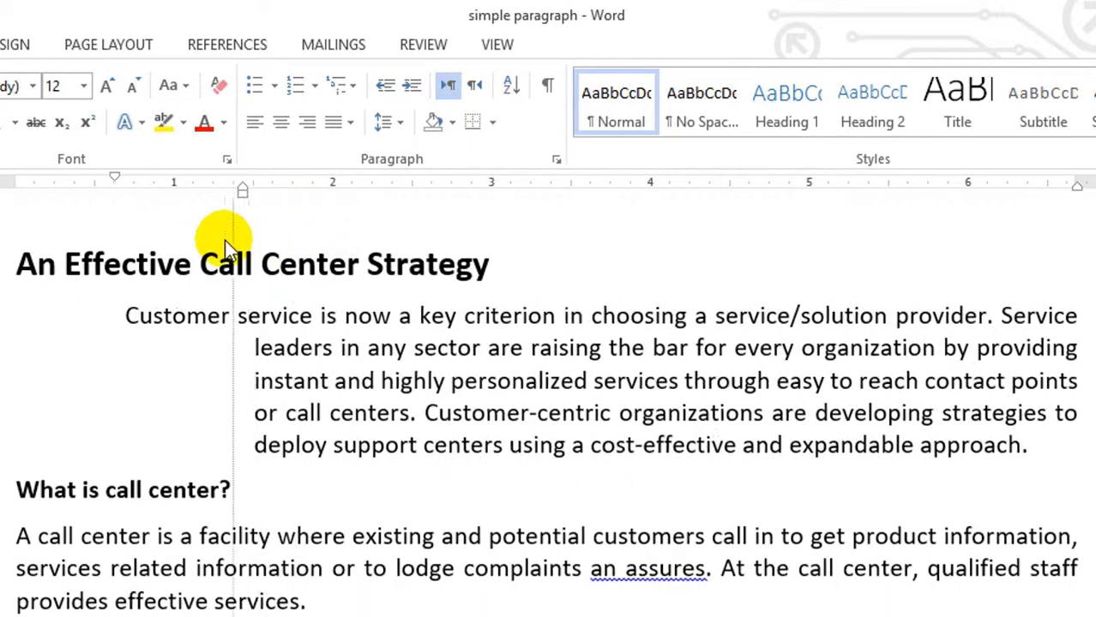
left_click_drag(293, 235, 295, 240)
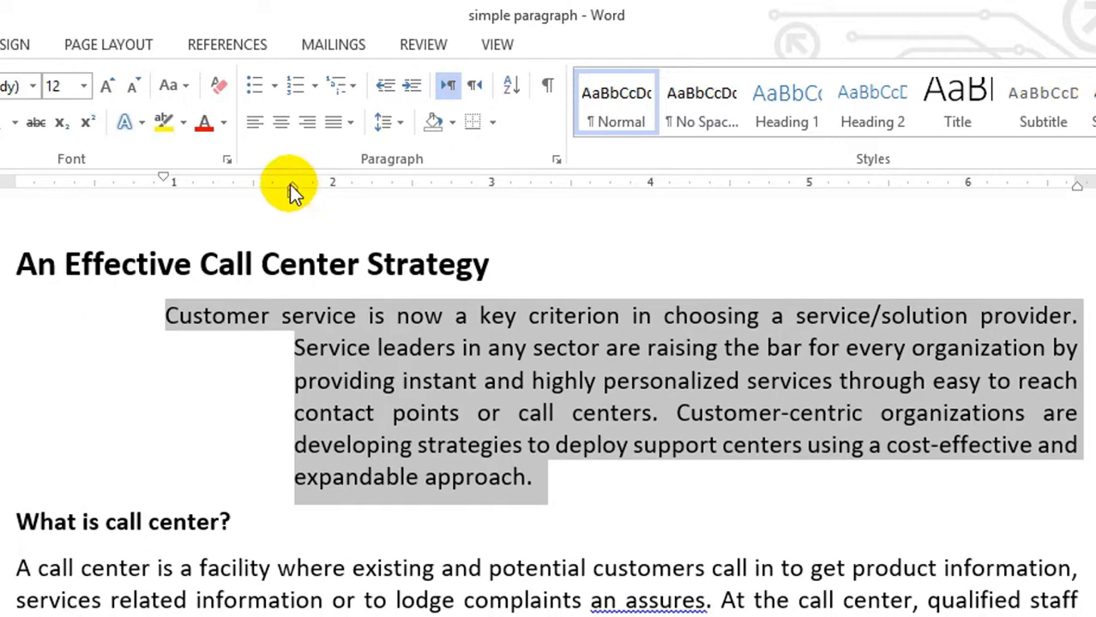
left_click_drag(289, 184, 162, 201)
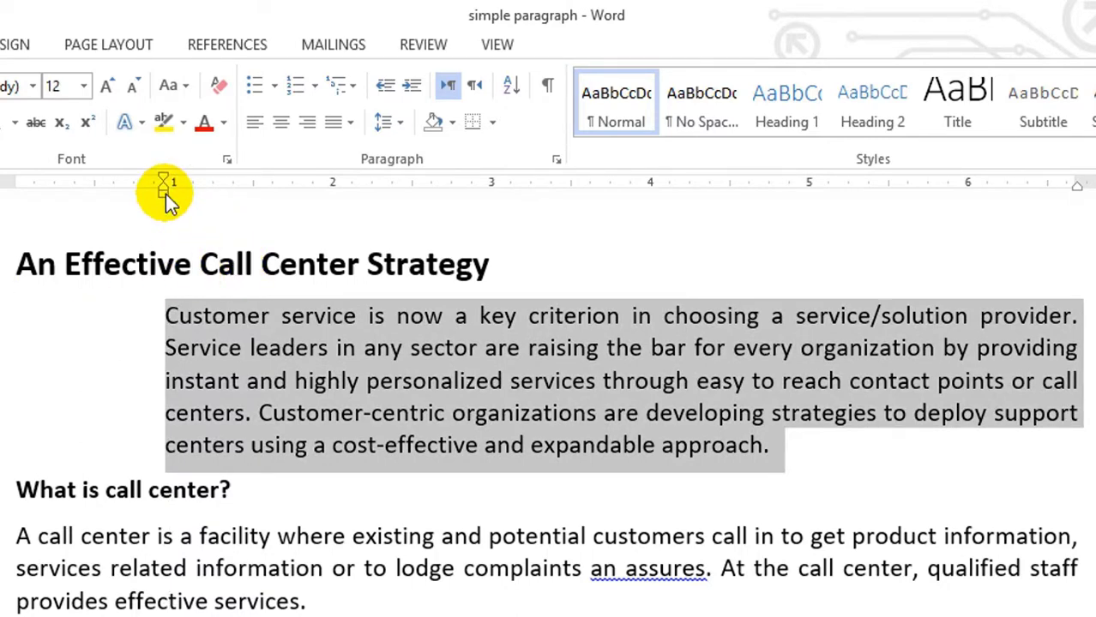
left_click_drag(165, 196, 14, 196)
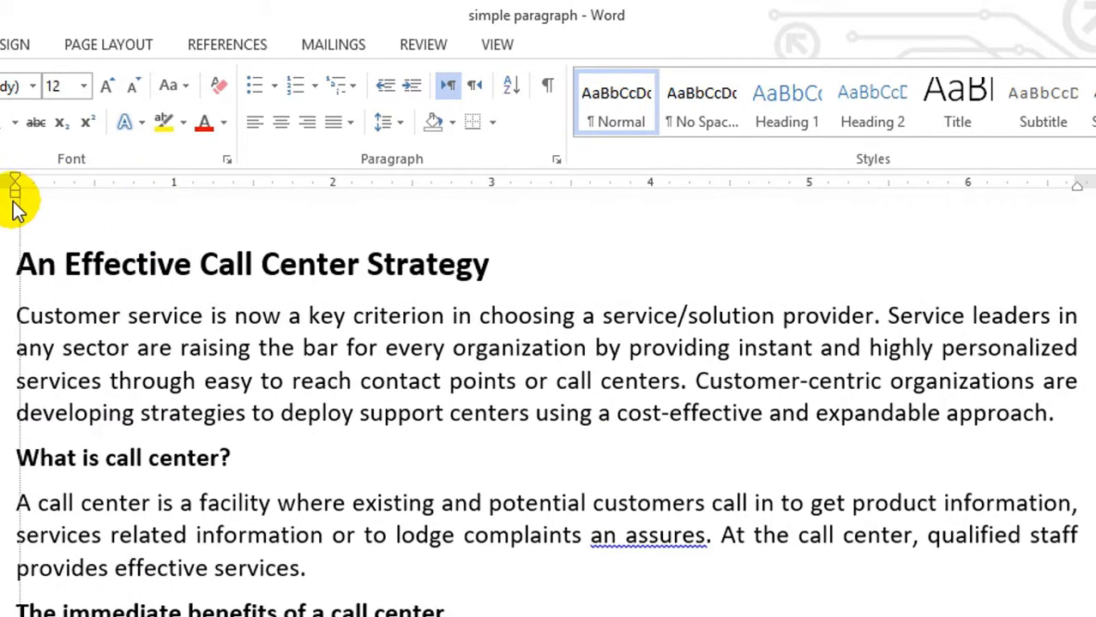
left_click(1057, 483)
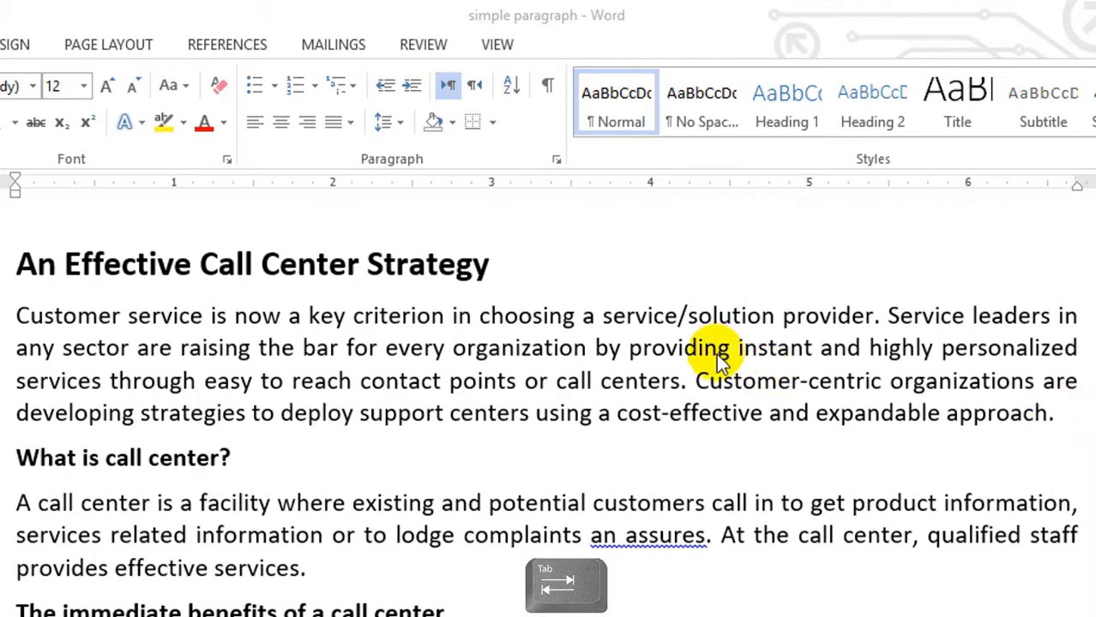
left_click(694, 383)
triple_click(694, 384)
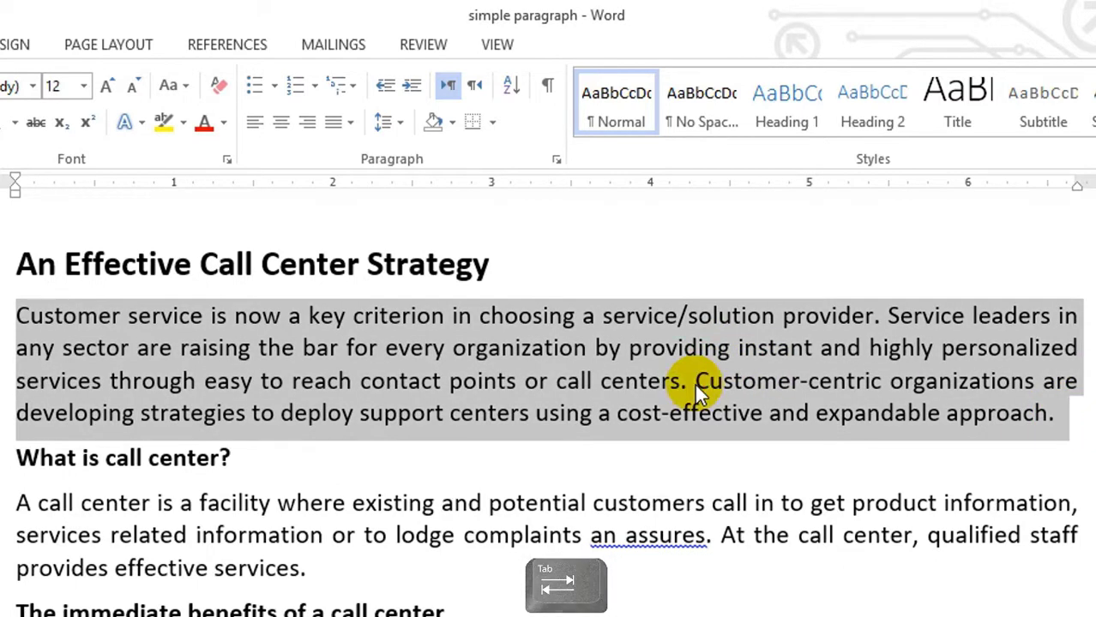
key("Tab")
key("Tab")
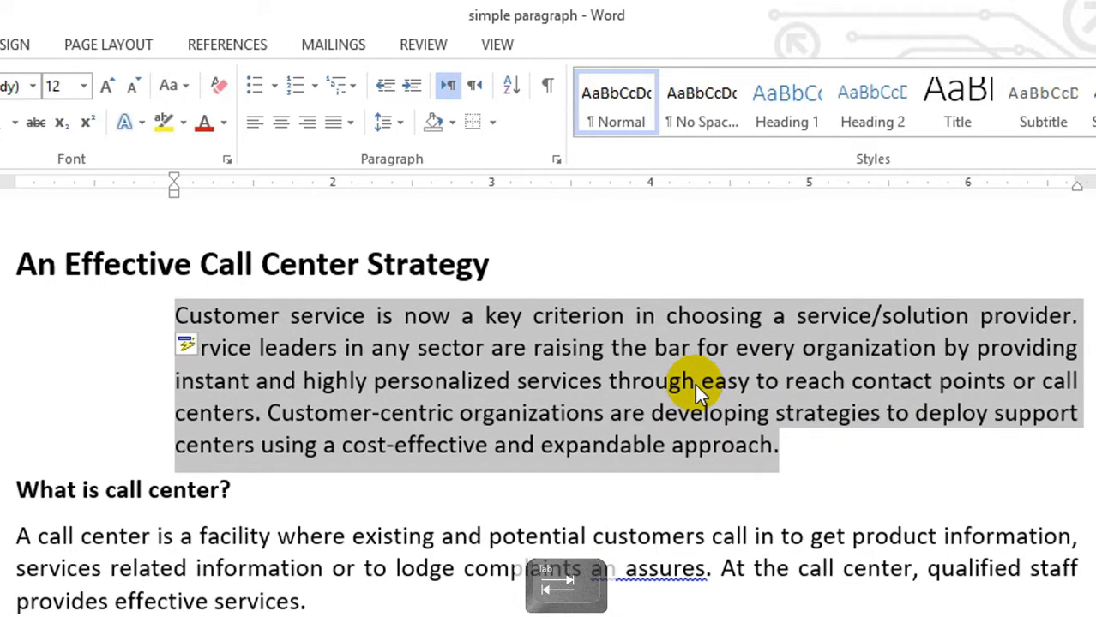
key("Tab")
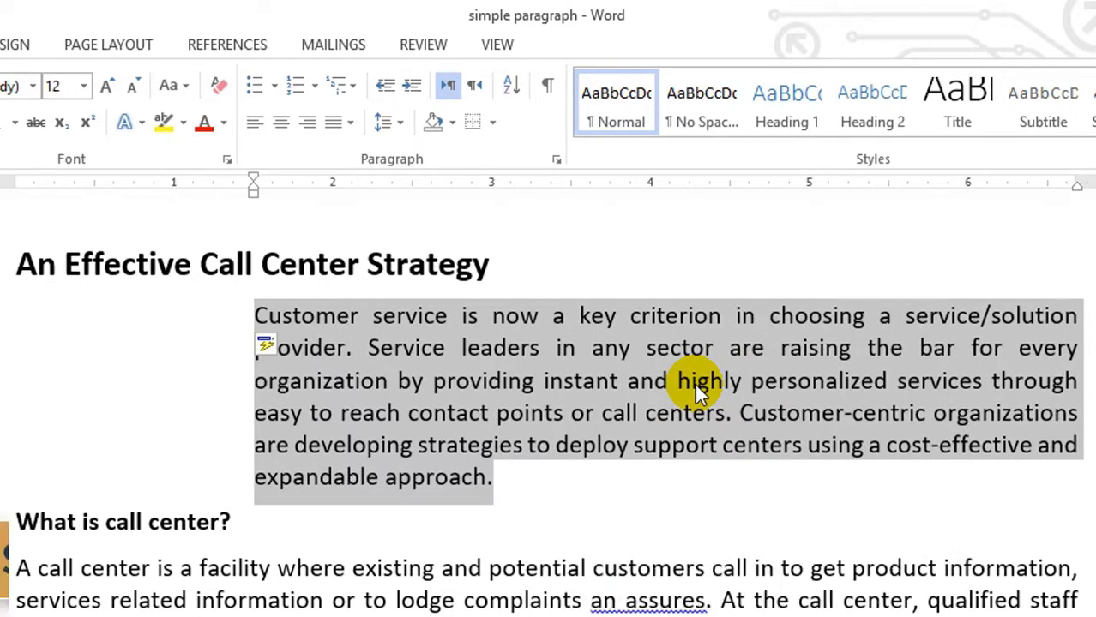
key("shift+Tab")
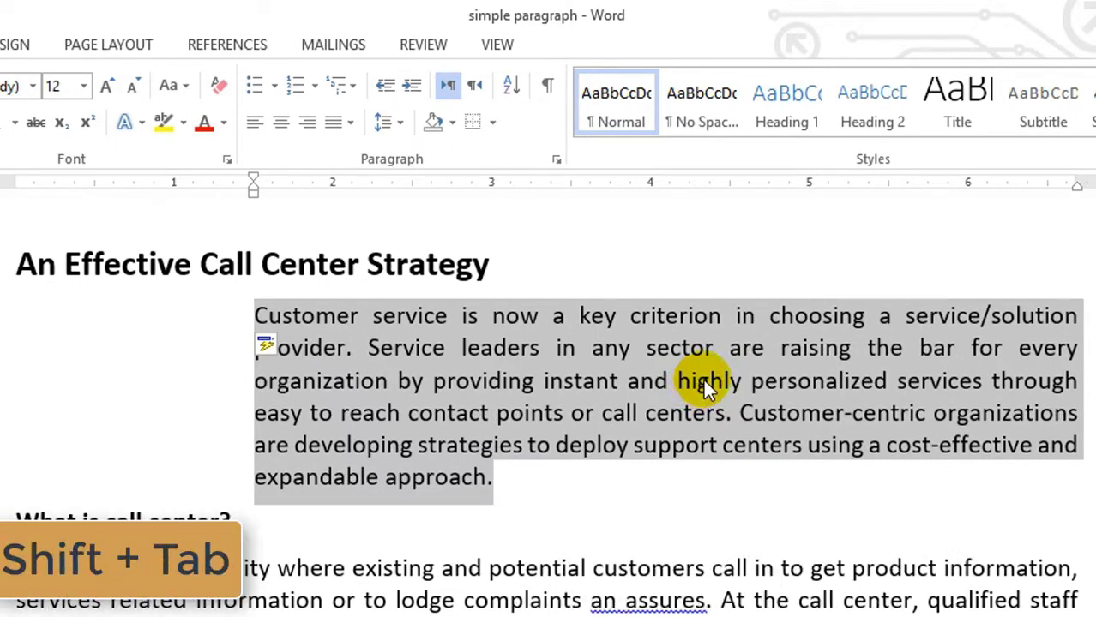
key("shift+Tab")
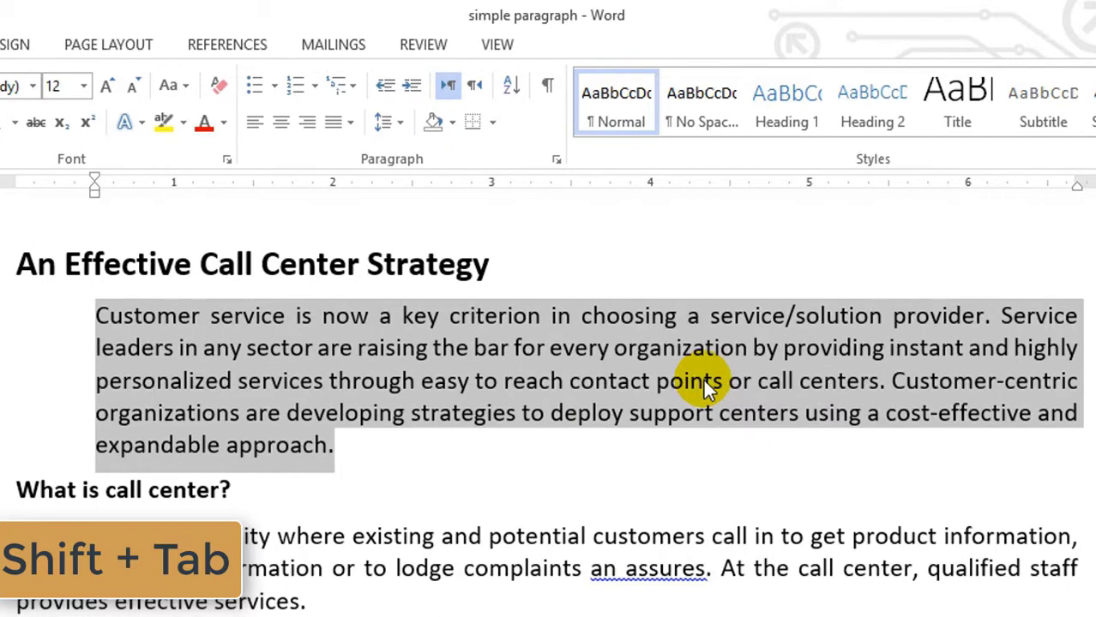
key("shift+Tab")
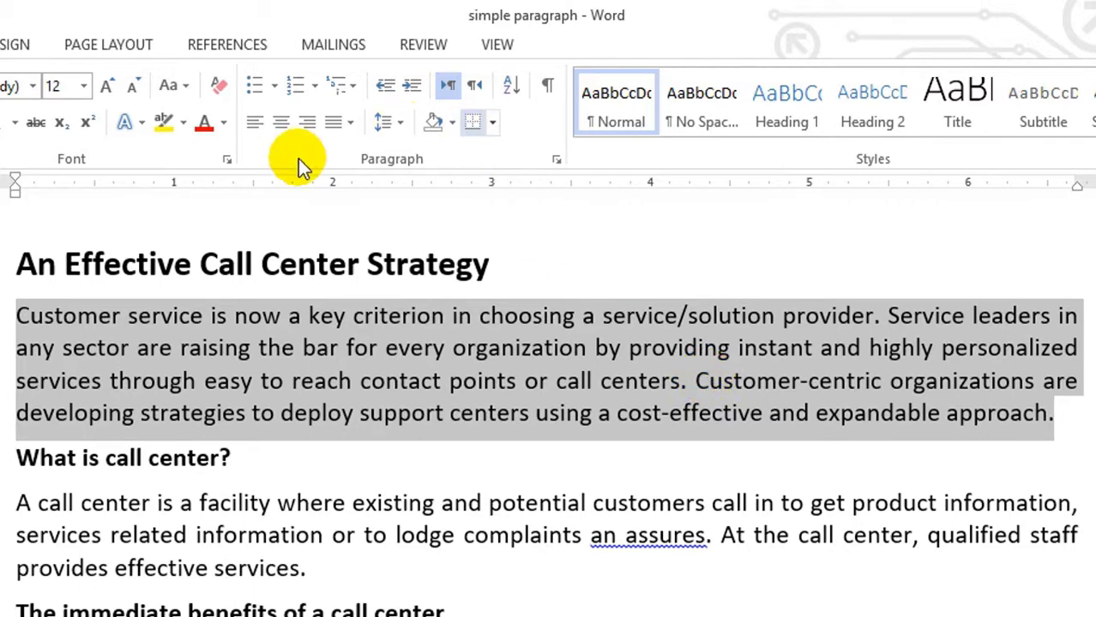
left_click(97, 315)
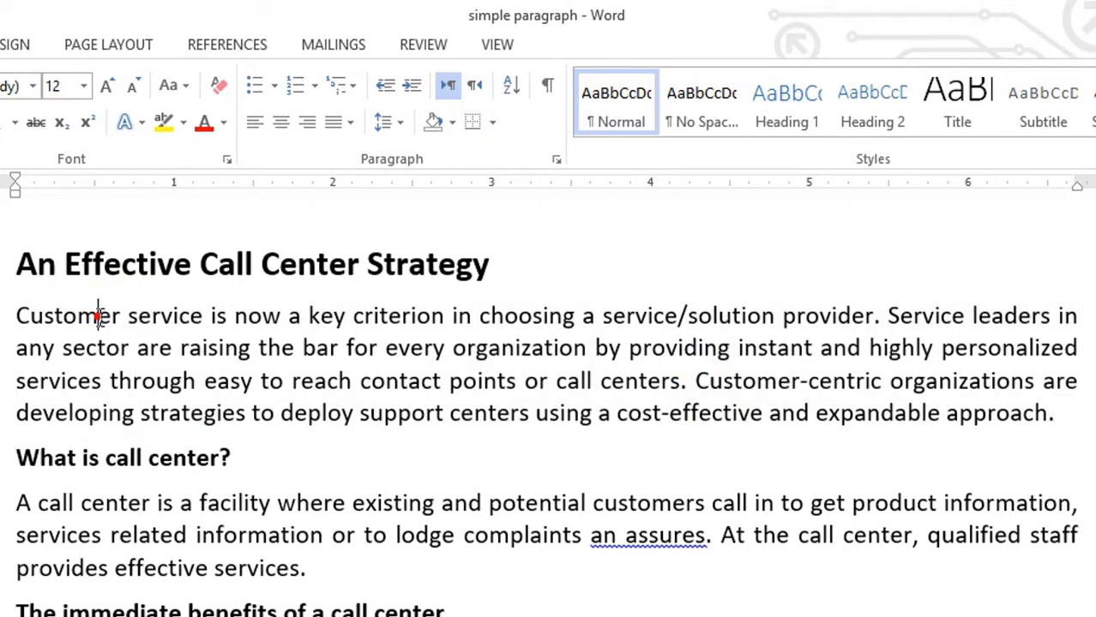
left_click(15, 315)
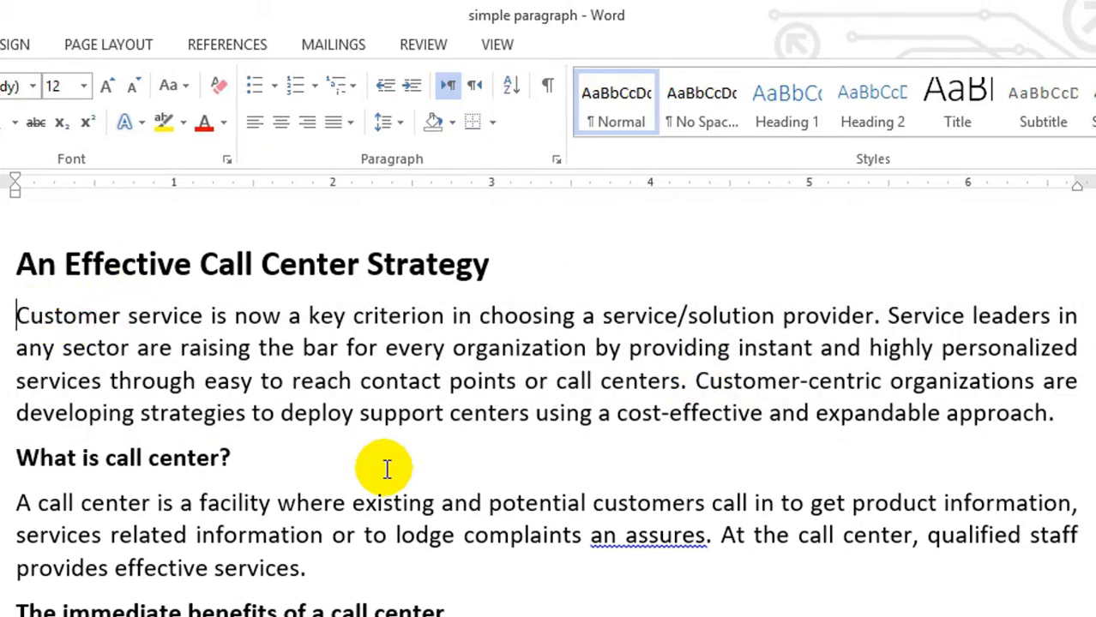
key("Tab")
key("Tab")
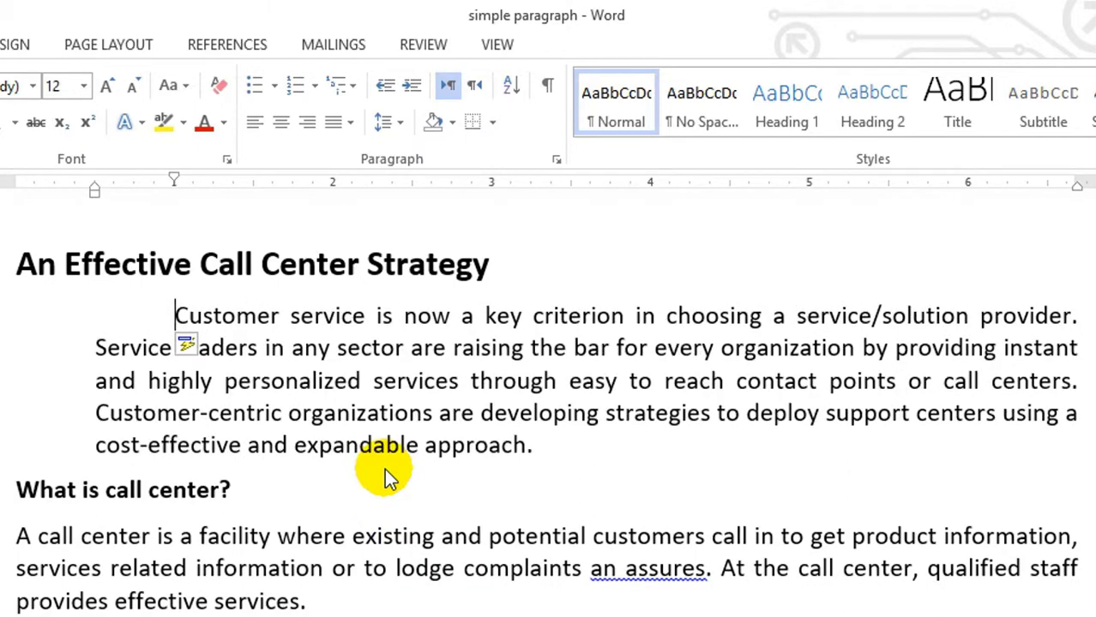
key("BackSpace")
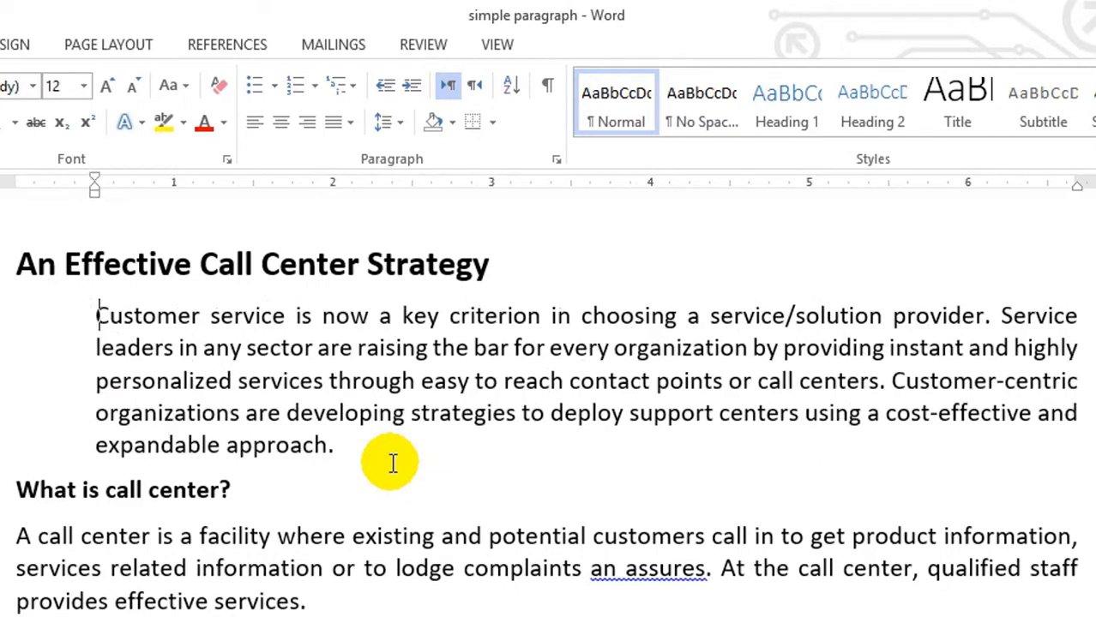
key("BackSpace")
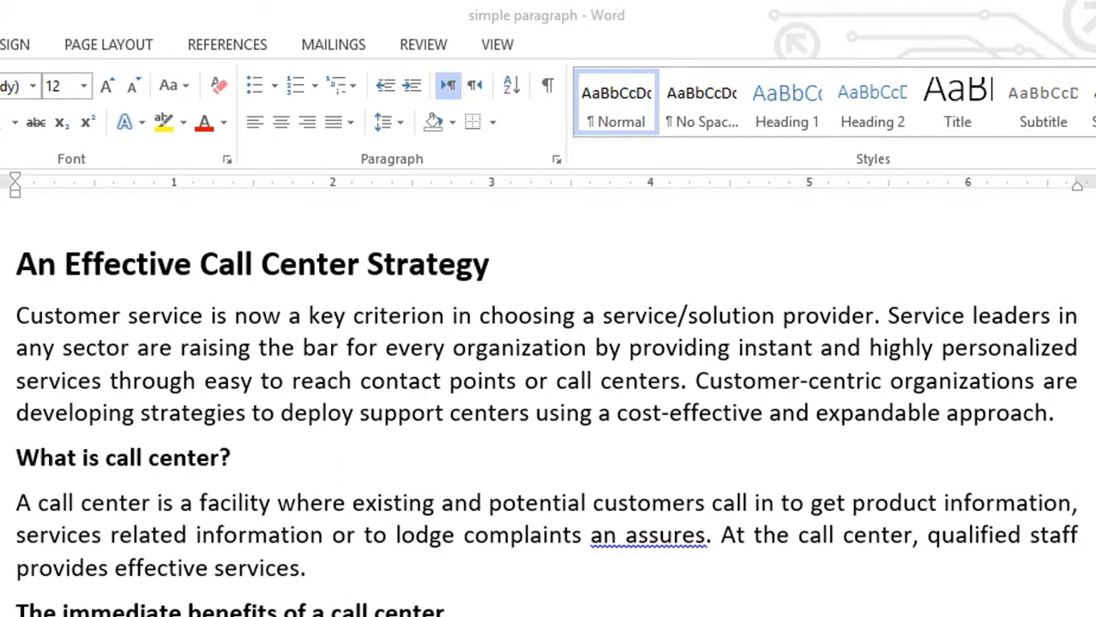
Select the first paragraph and give it 0.75" Before text and After text indents.
triple_click(804, 316)
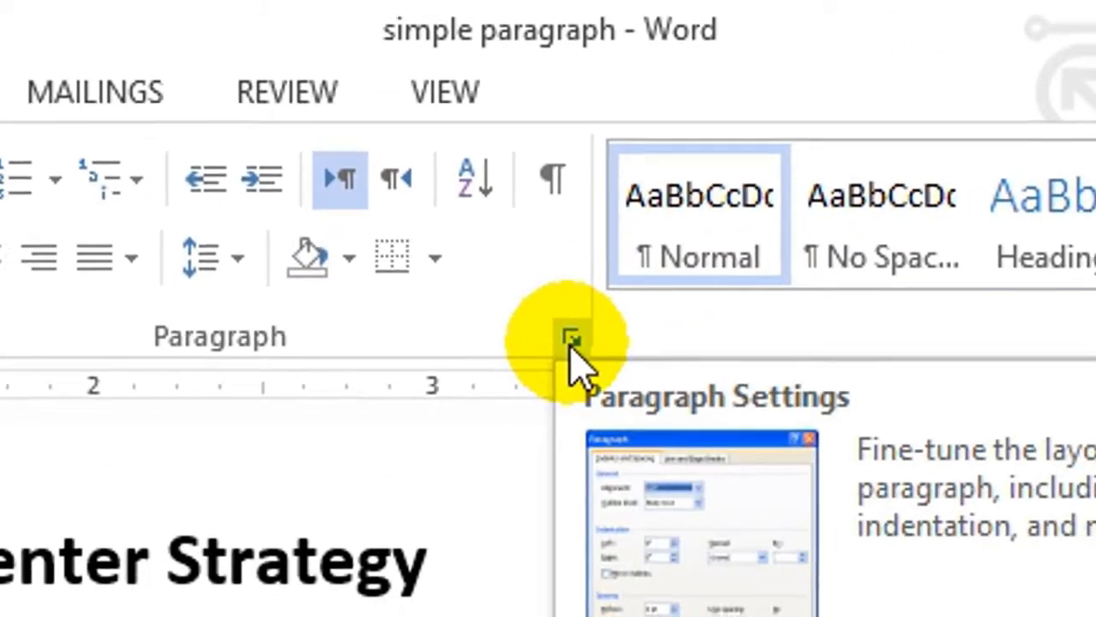
left_click(568, 357)
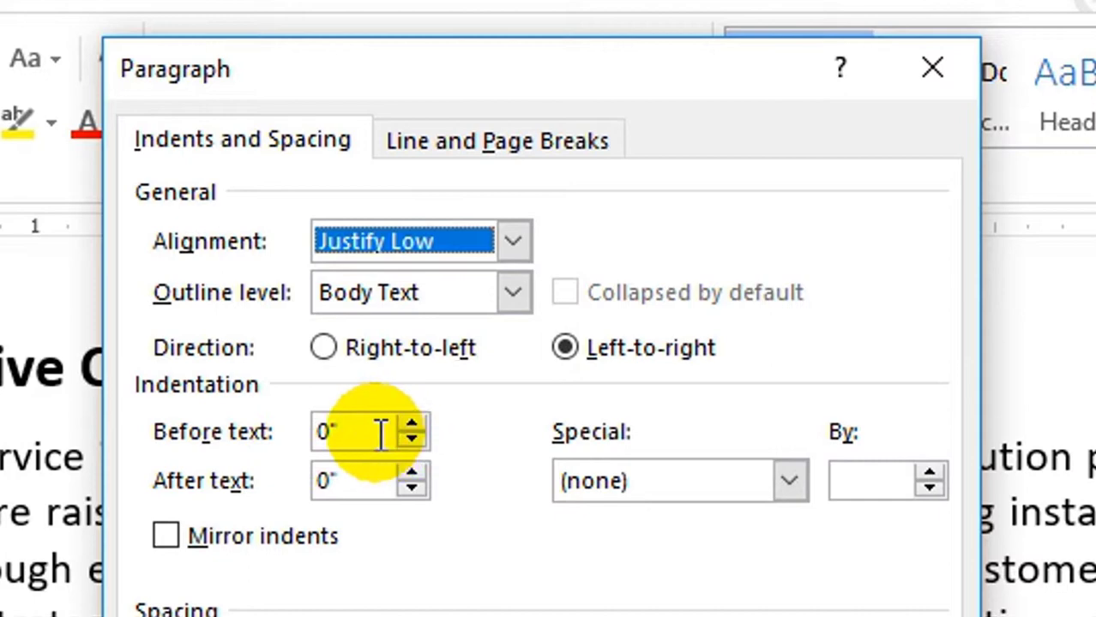
left_click_drag(375, 432, 284, 443)
type("0.")
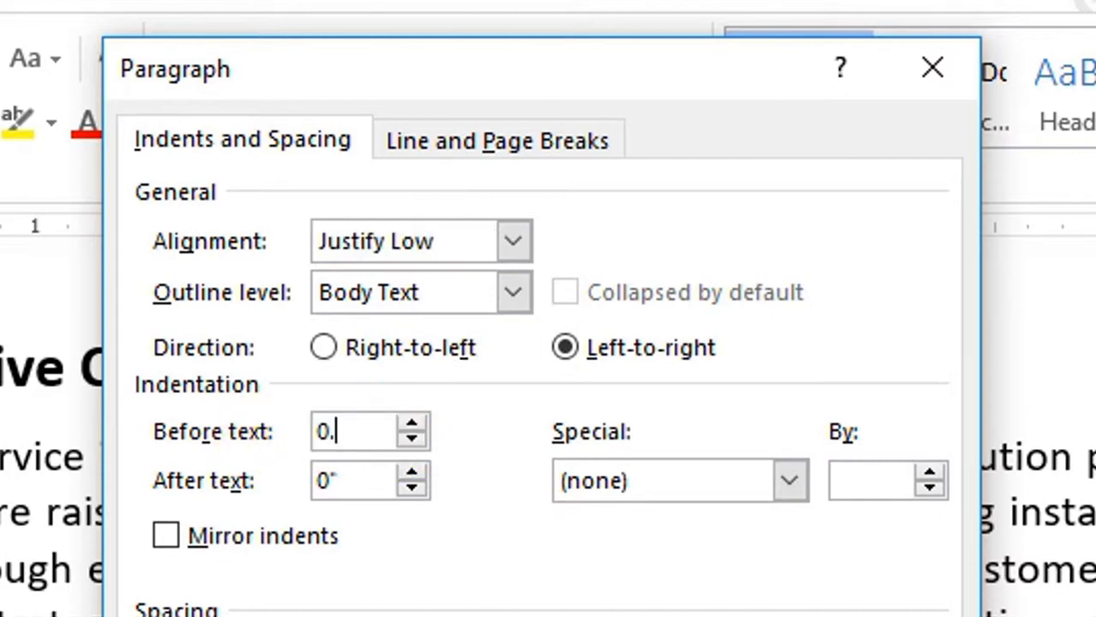
type("75")
double_click(350, 480)
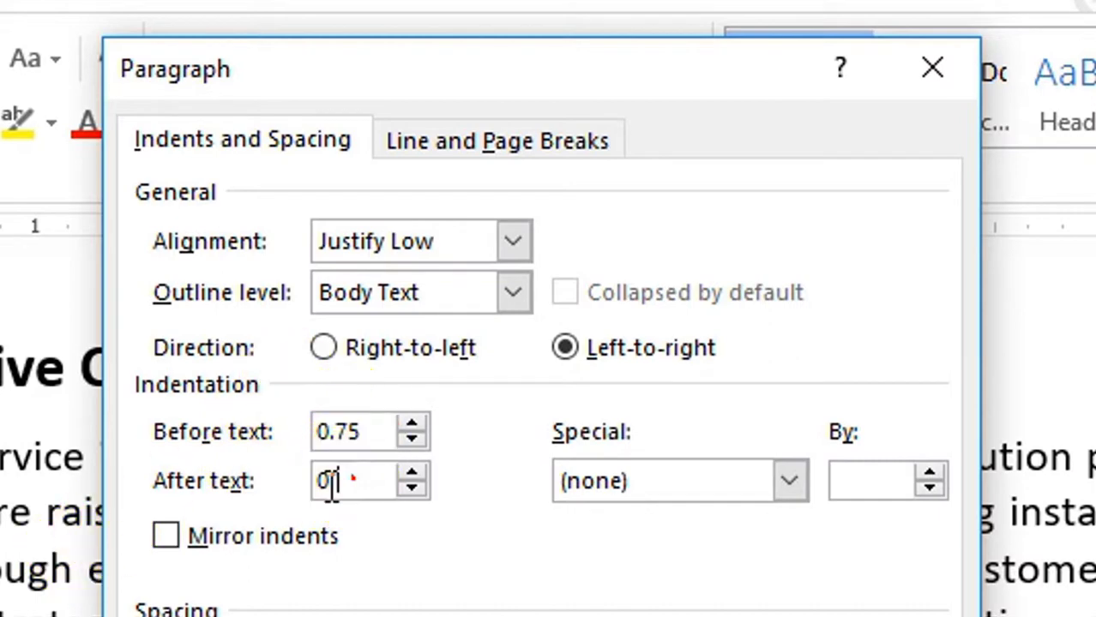
type("0")
type(".75")
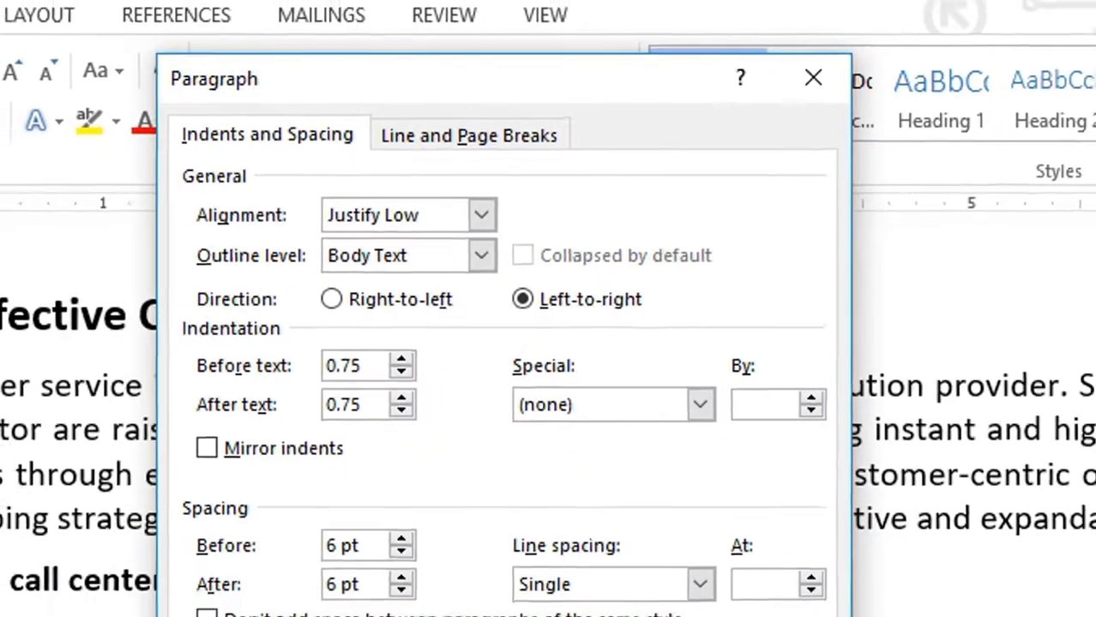
key("Return")
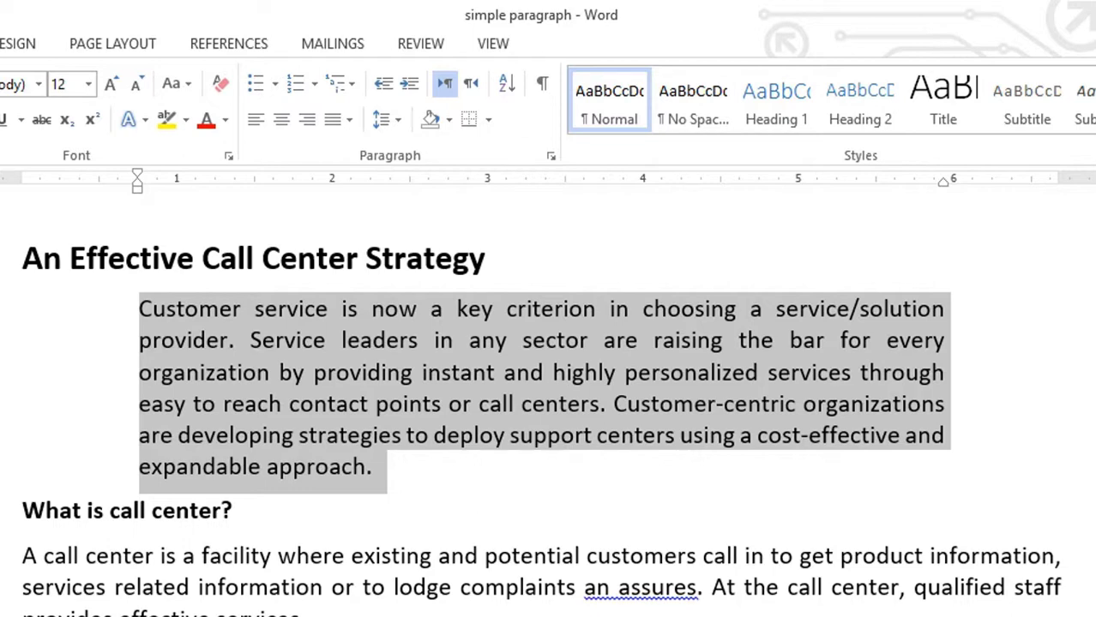
Reset the paragraph's Before text and After text indents to 0.
left_click(550, 158)
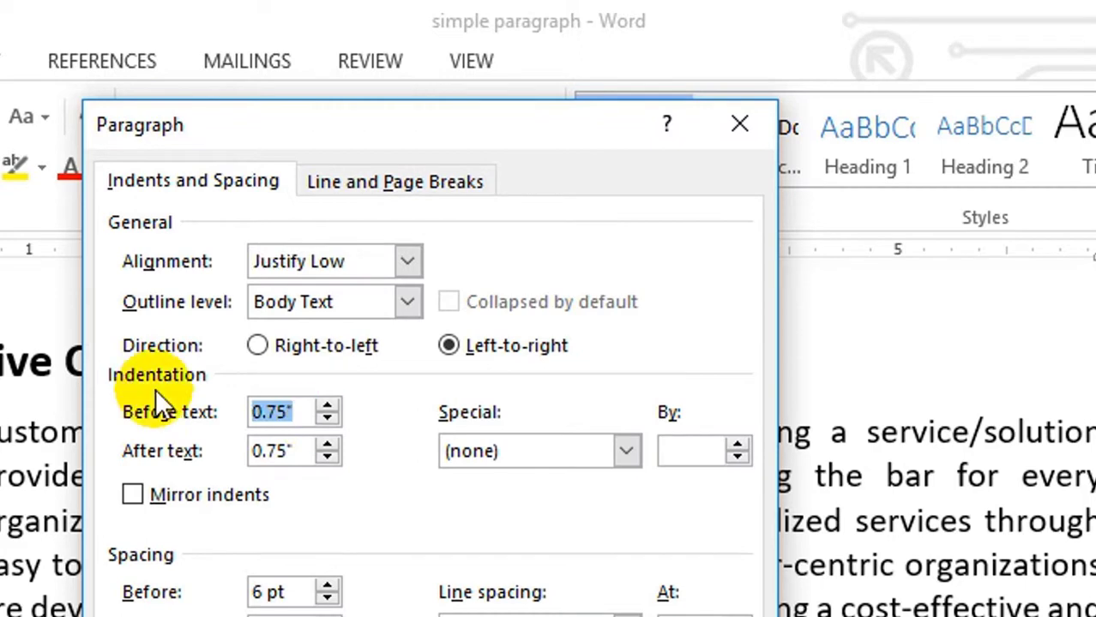
type("0")
double_click(310, 454)
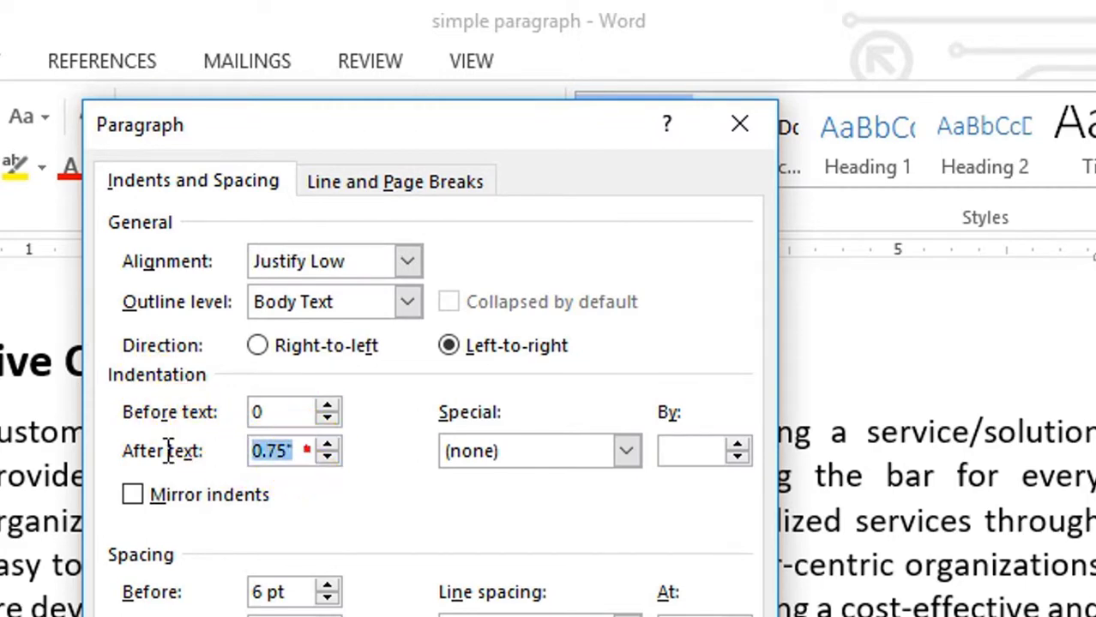
type("0")
Give the paragraph a 1" First line special indent.
key("Tab")
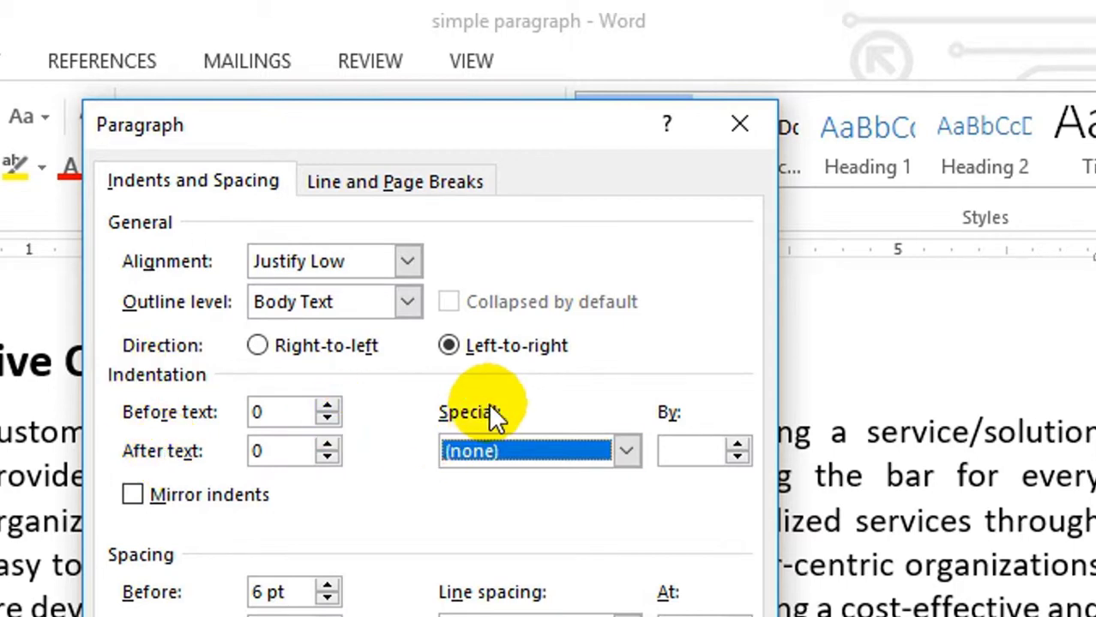
left_click(631, 452)
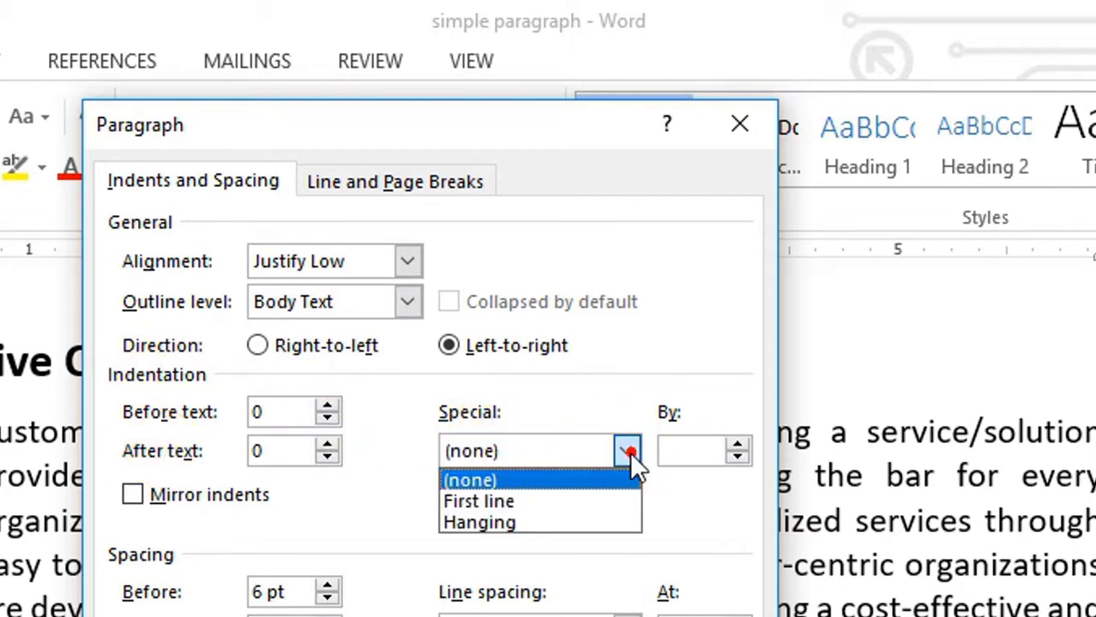
left_click(557, 506)
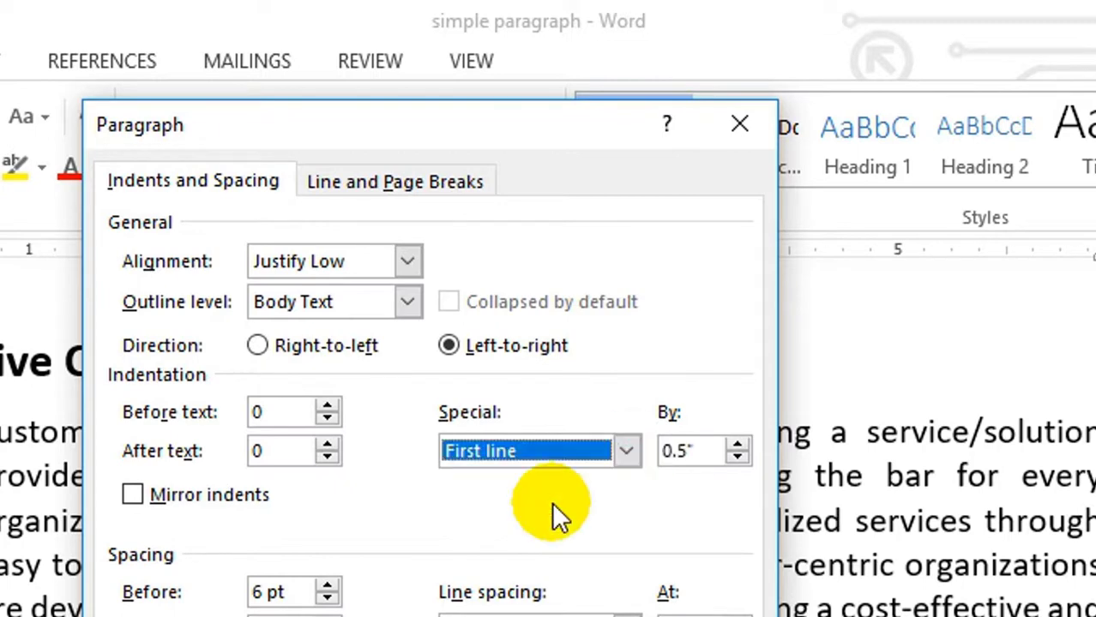
double_click(735, 445)
left_click(735, 445)
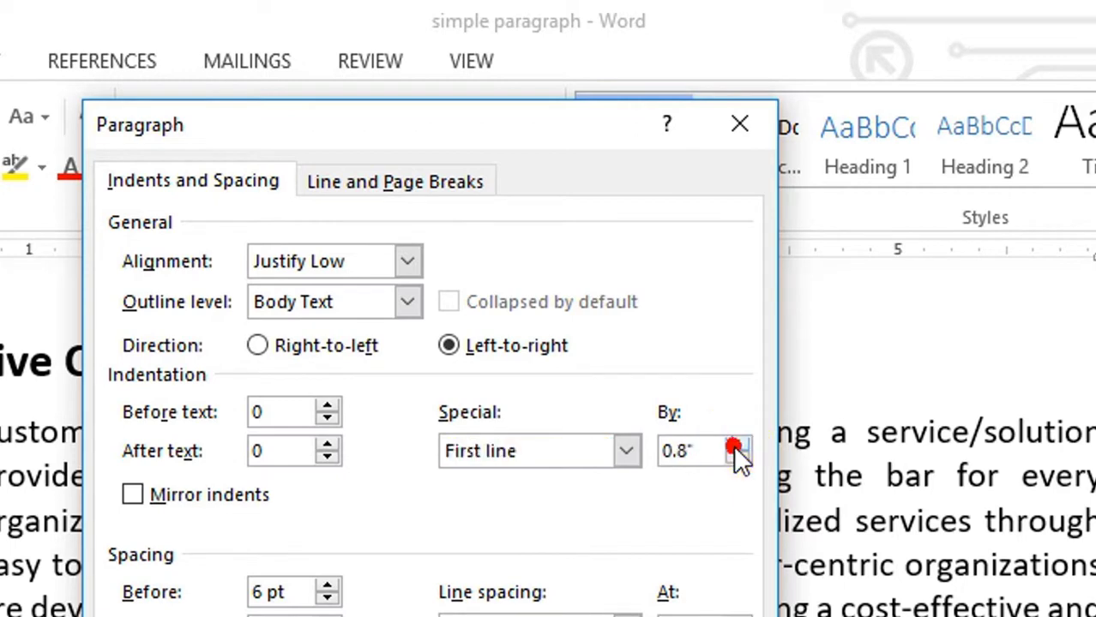
double_click(734, 444)
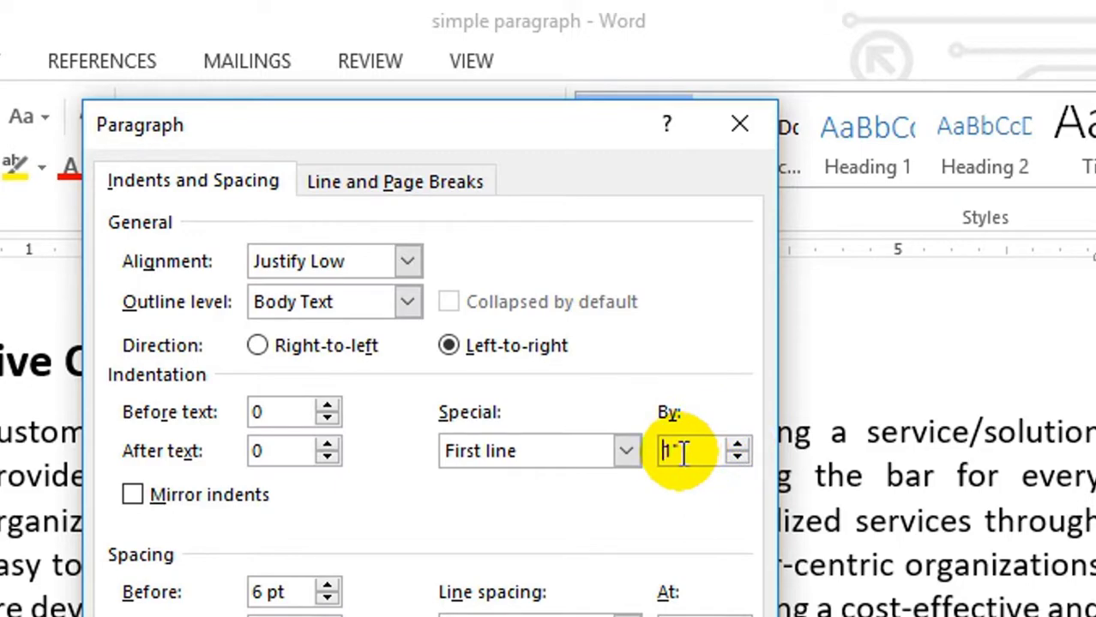
key("Return")
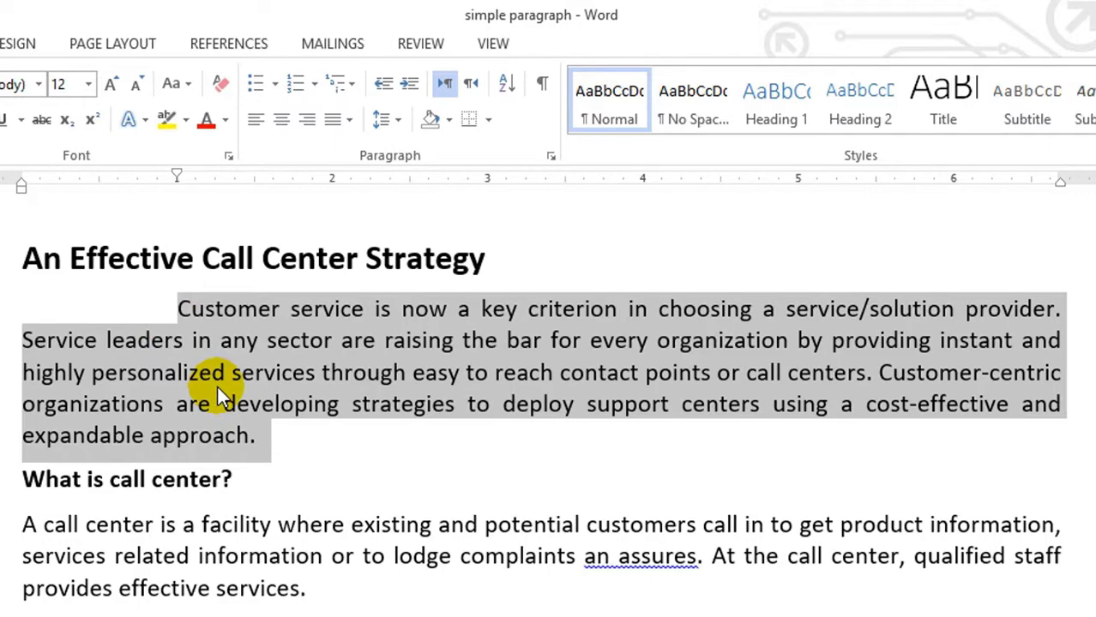
Apply a 0.7" hanging indent to the first paragraph.
key("alt+h")
key("p")
key("g")
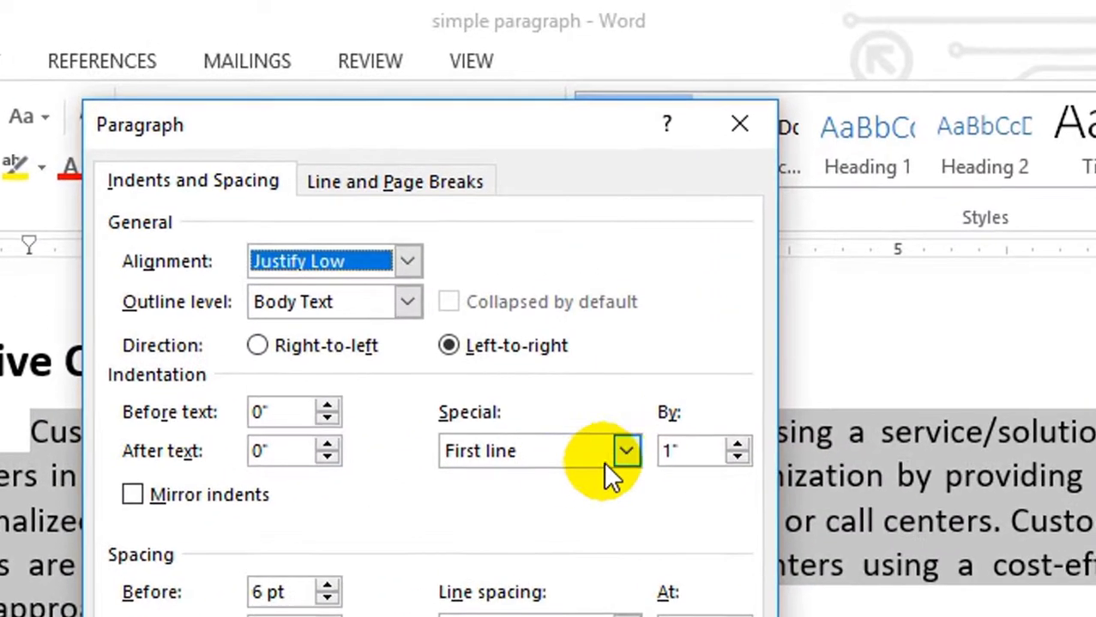
left_click(627, 451)
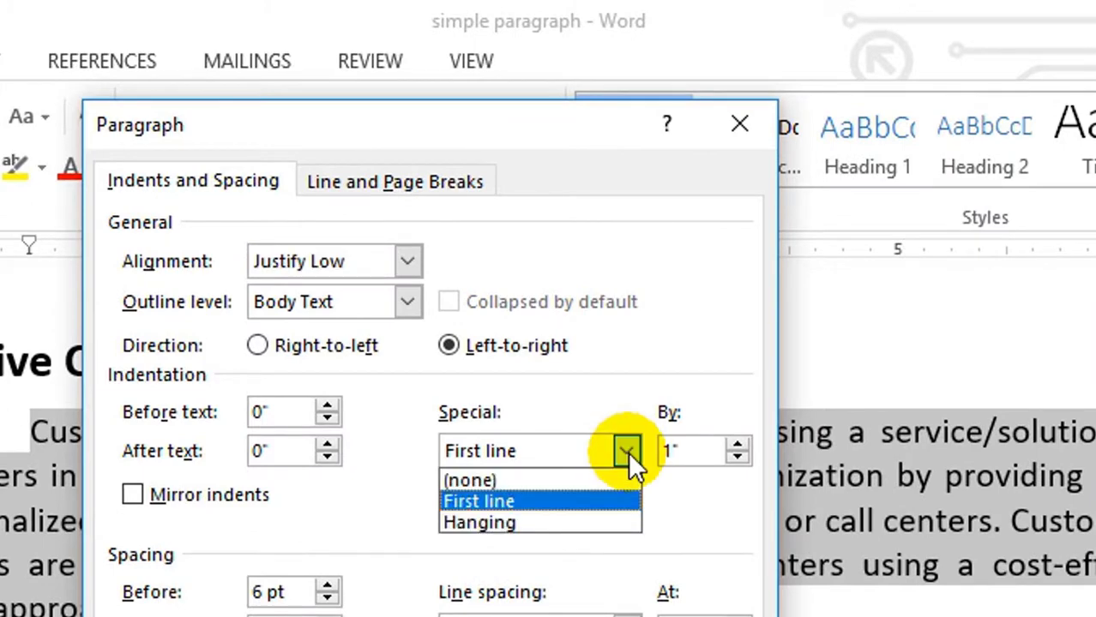
left_click(514, 523)
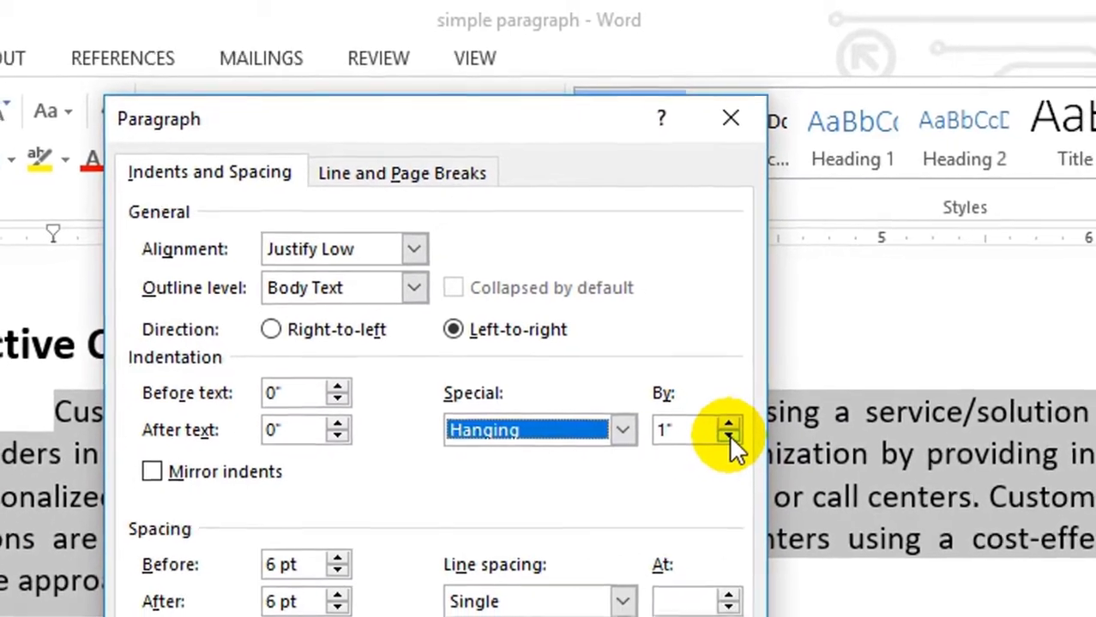
left_click(734, 452)
left_click(735, 452)
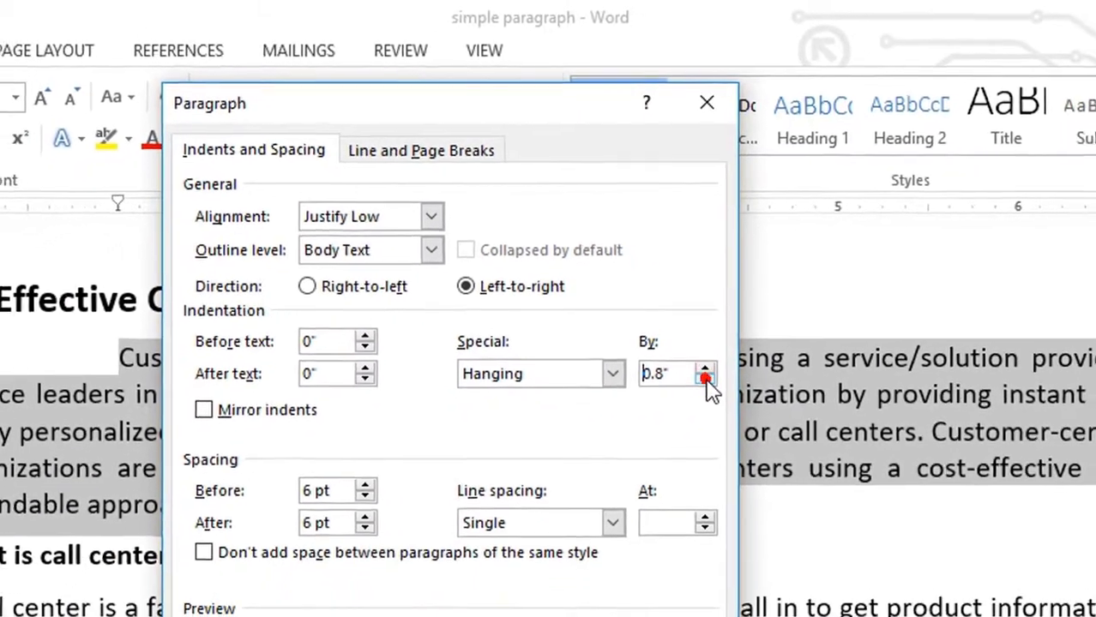
left_click(735, 451)
left_click(566, 600)
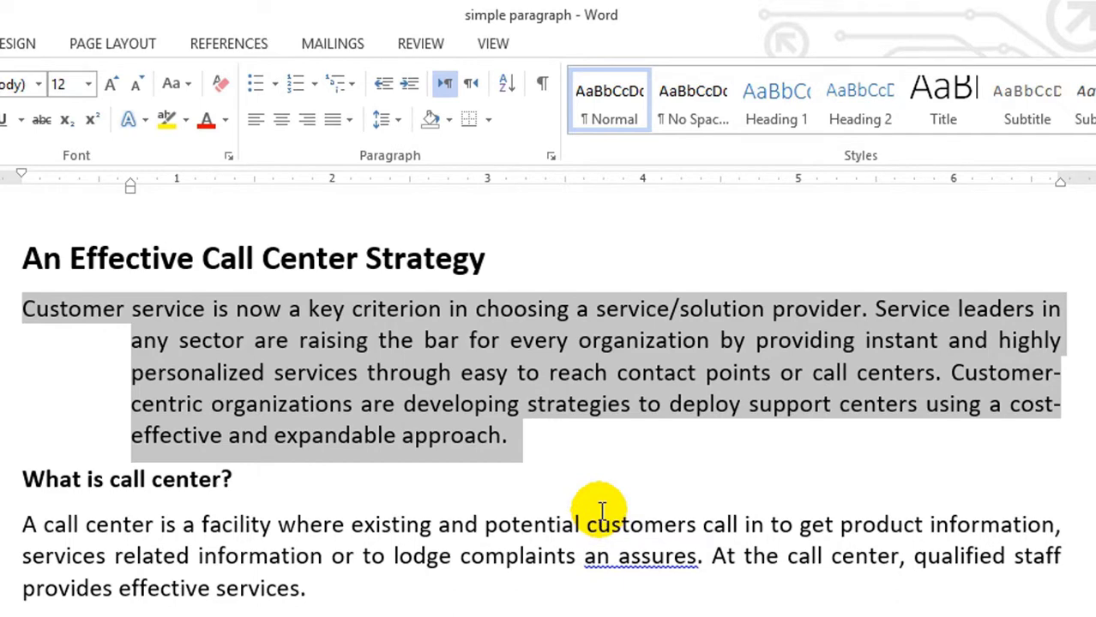
Set the paragraph's special indent back to (none).
key("alt+o")
key("p")
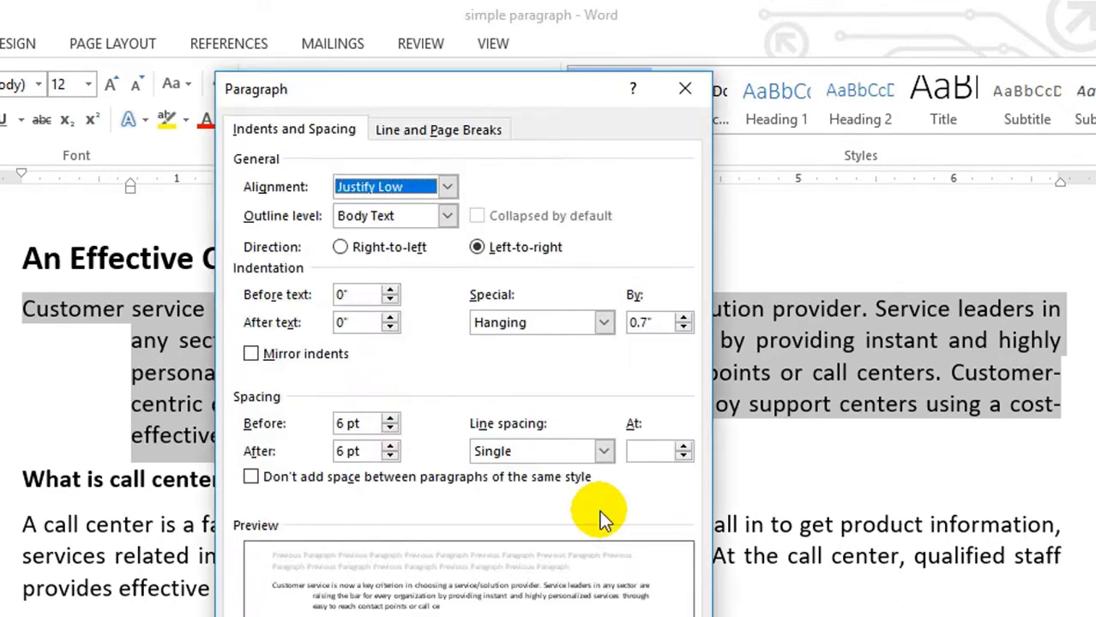
left_click(604, 323)
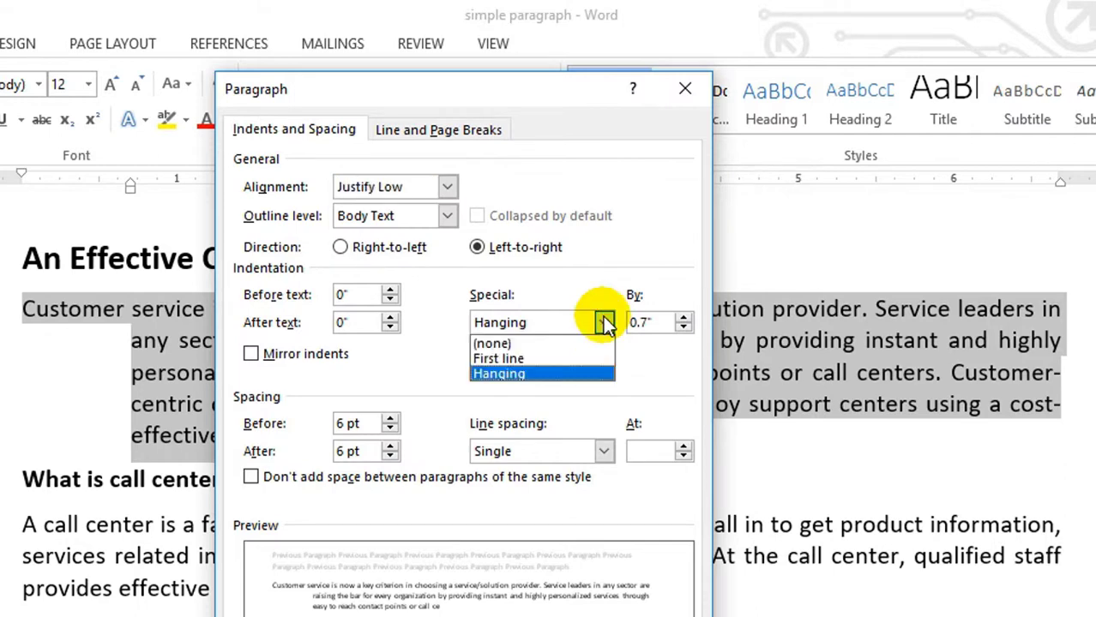
left_click(492, 343)
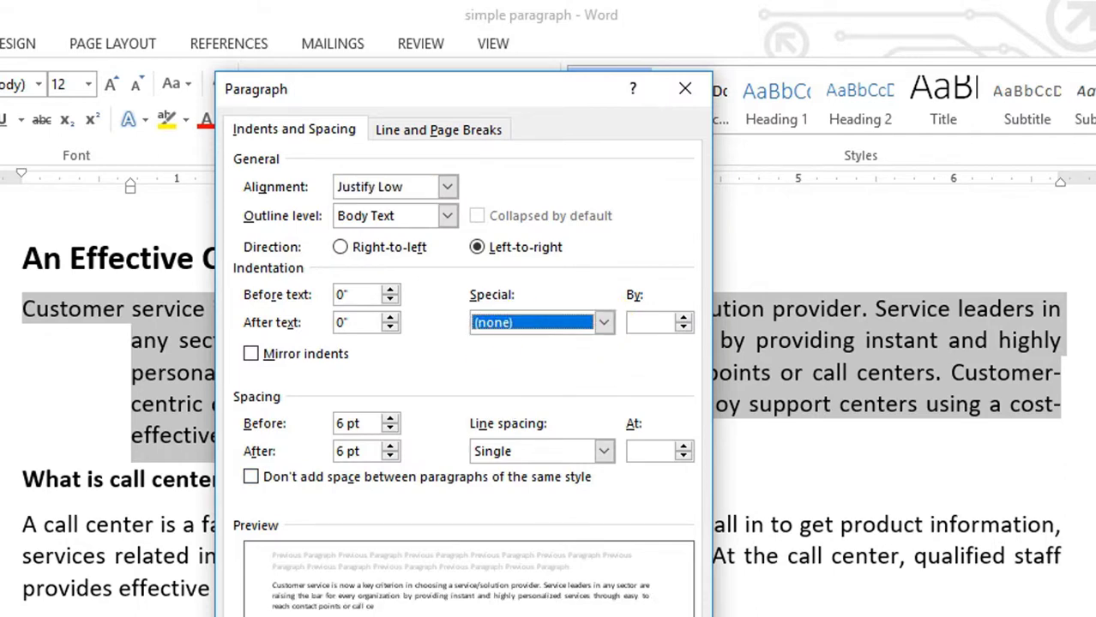
key("Return")
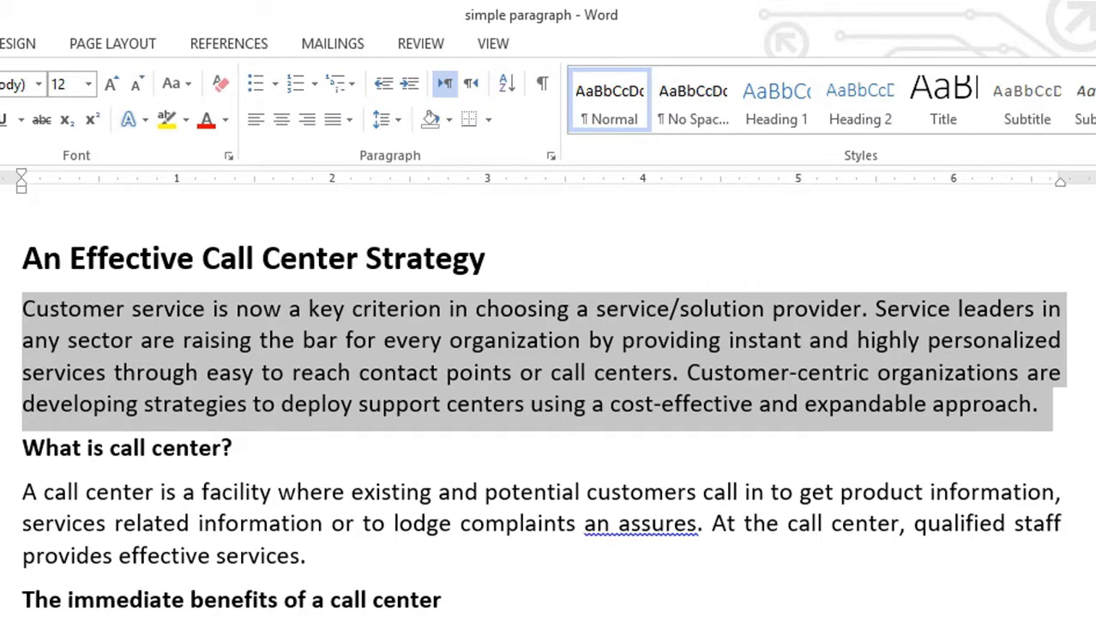